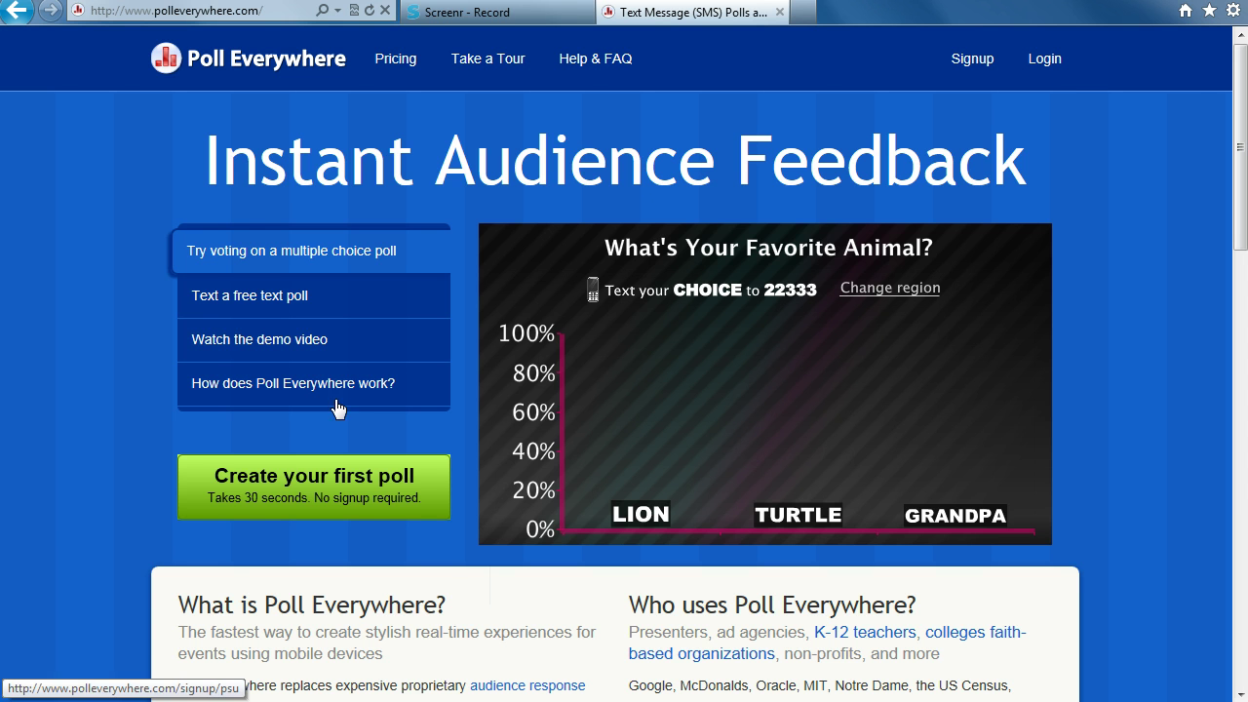
Sign in to Poll Everywhere with the saved account e-mail and the account password.
{"action": "left_click", "coordinate": [1042, 59]}
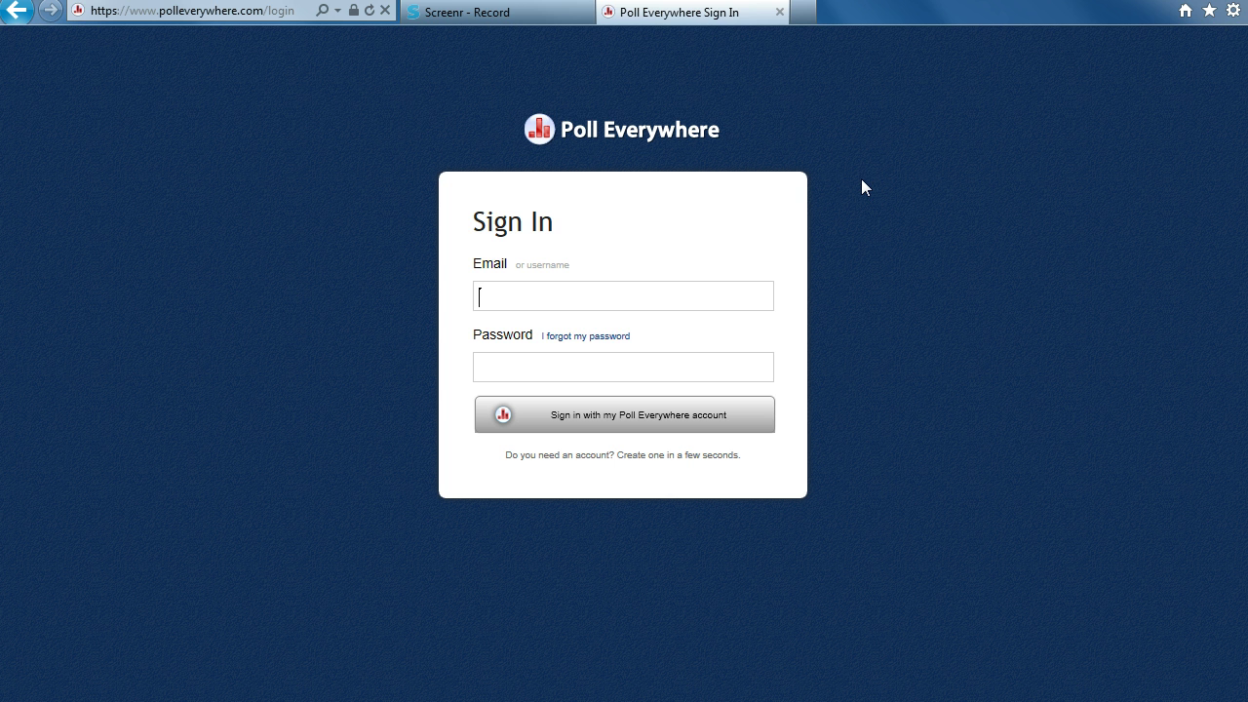
{"action": "type", "text": "larc"}
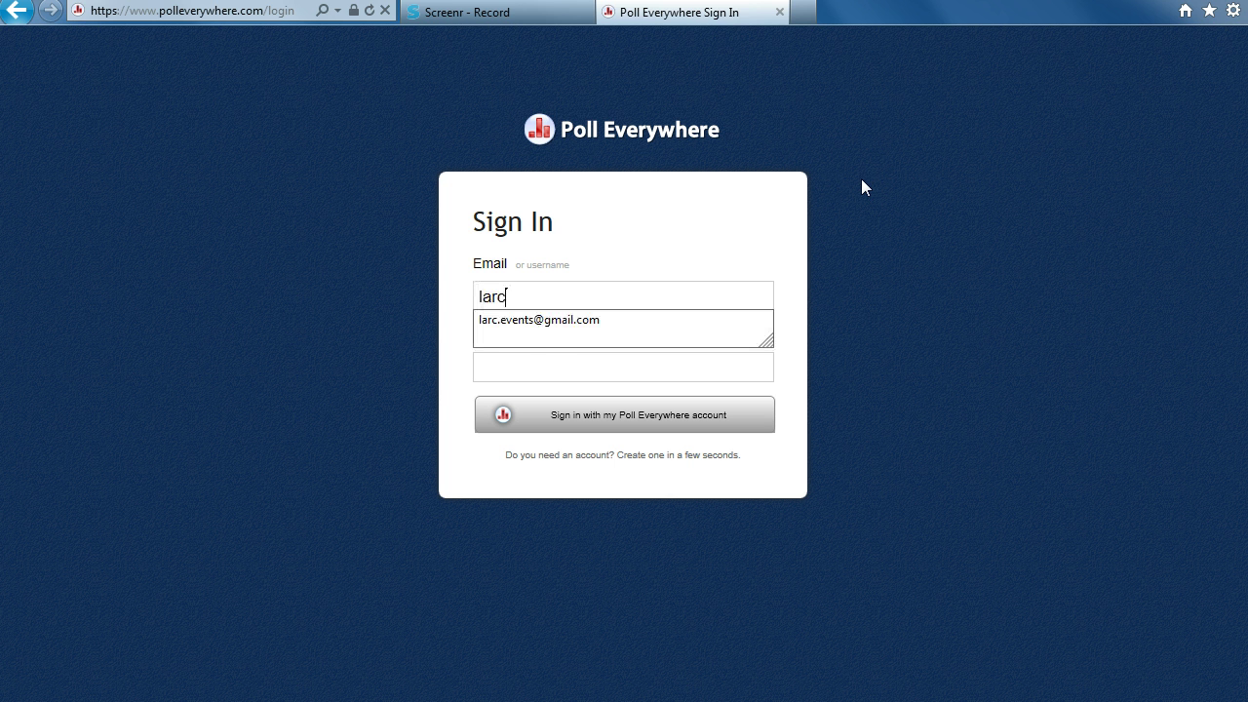
{"action": "key", "text": "Down"}
{"action": "key", "text": "Tab"}
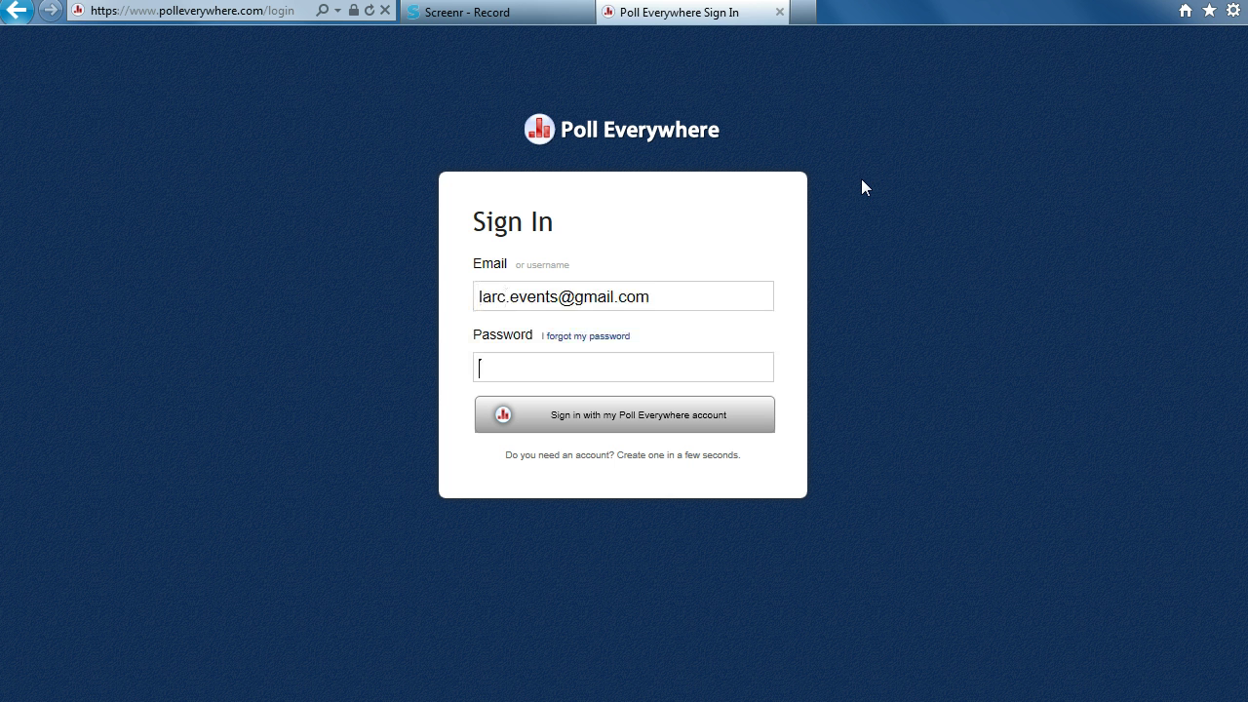
{"action": "type", "text": "************"}
{"action": "key", "text": "Return"}
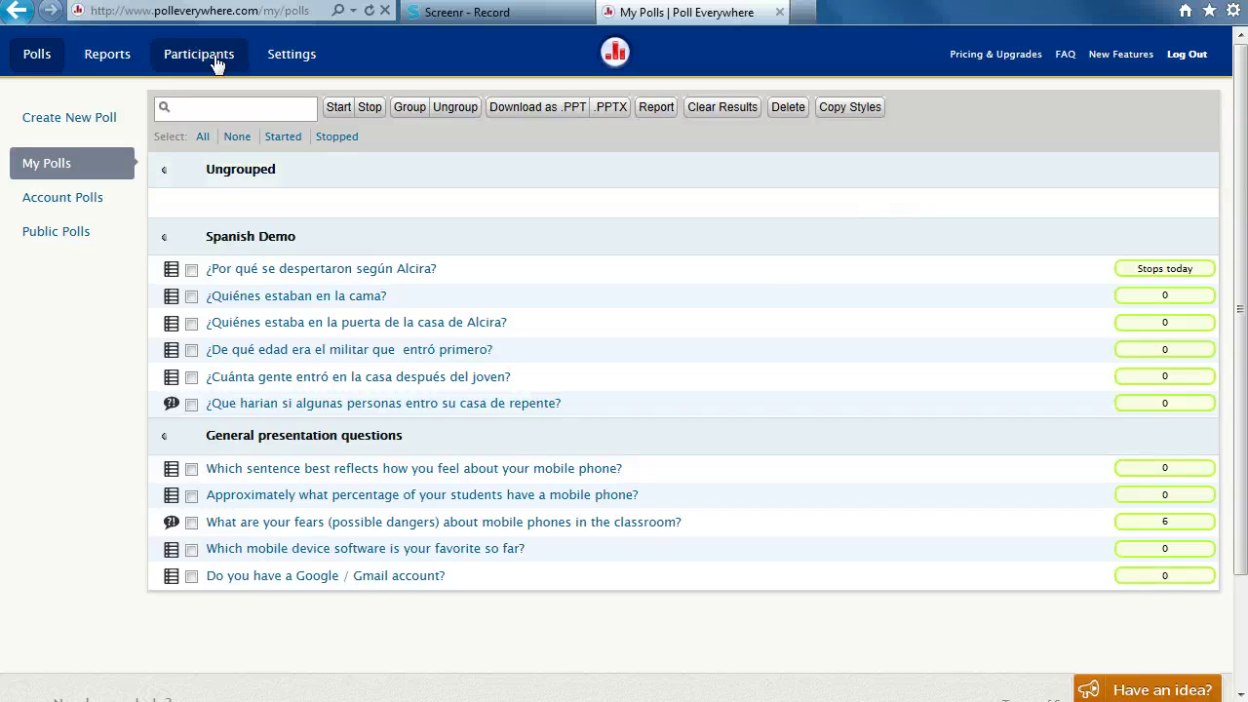
Start a new poll with the question 'What is your favorite color?'.
{"action": "left_click", "coordinate": [99, 122]}
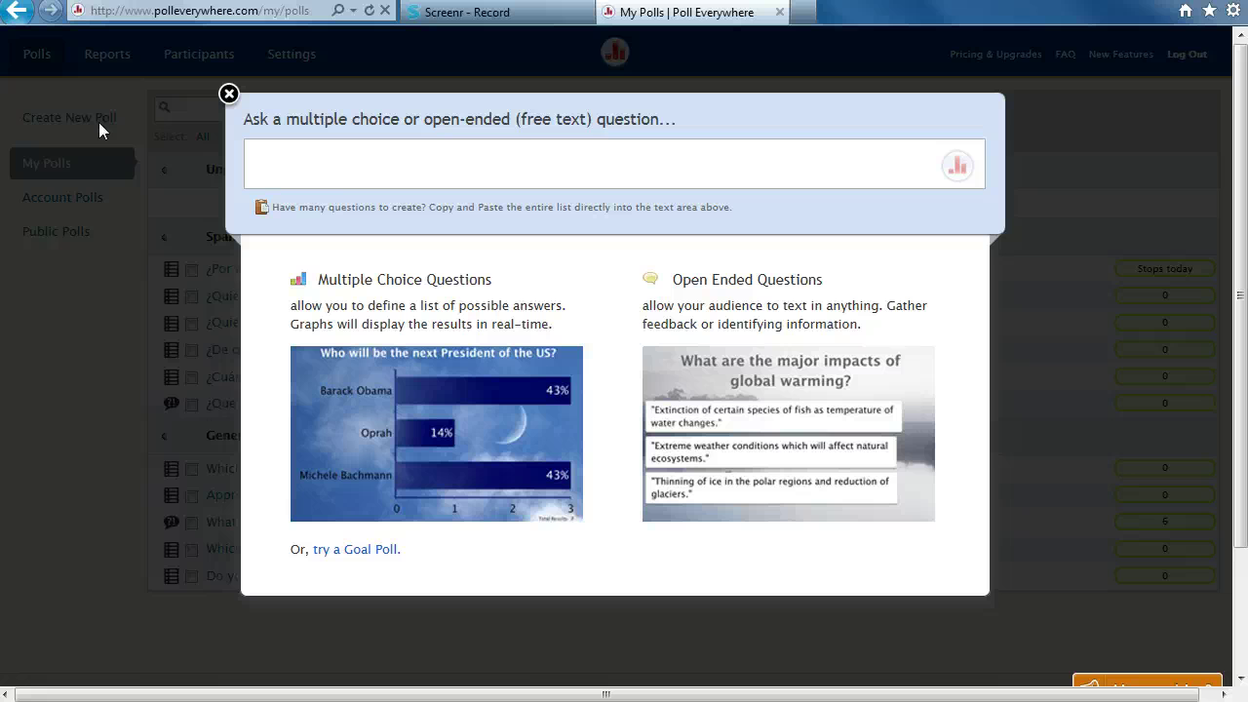
{"action": "type", "text": "What is you"}
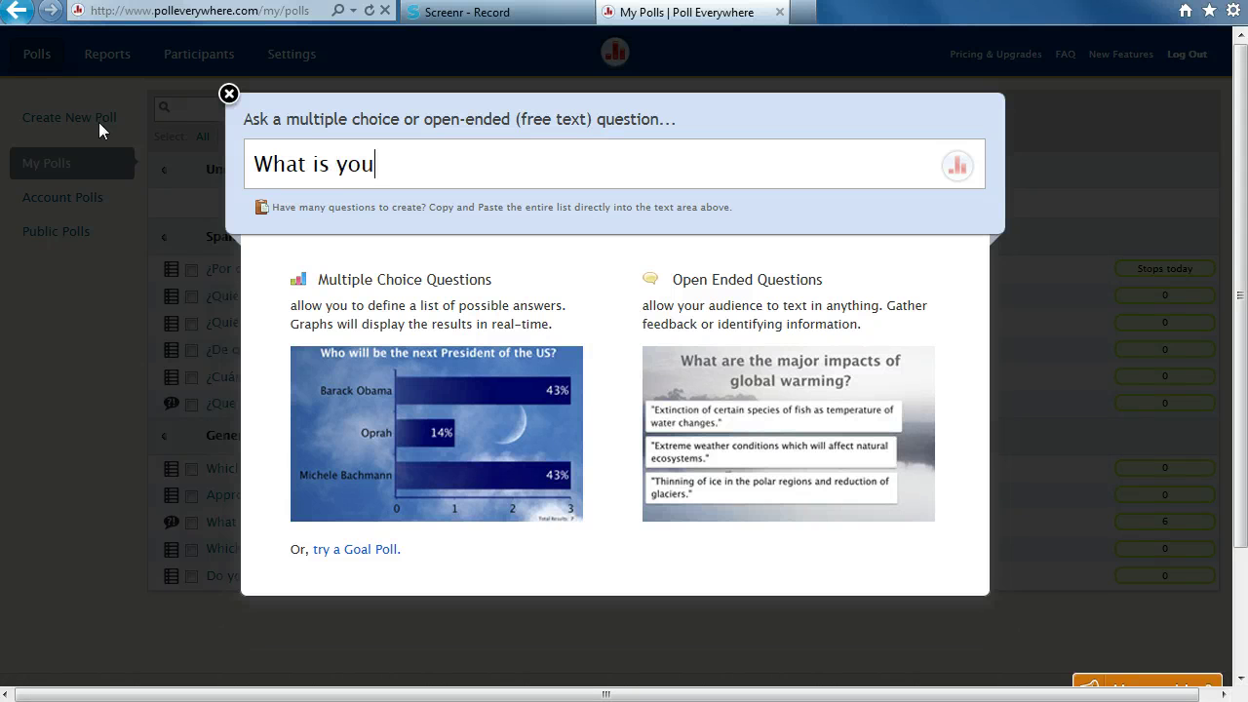
{"action": "type", "text": "r favorite color?"}
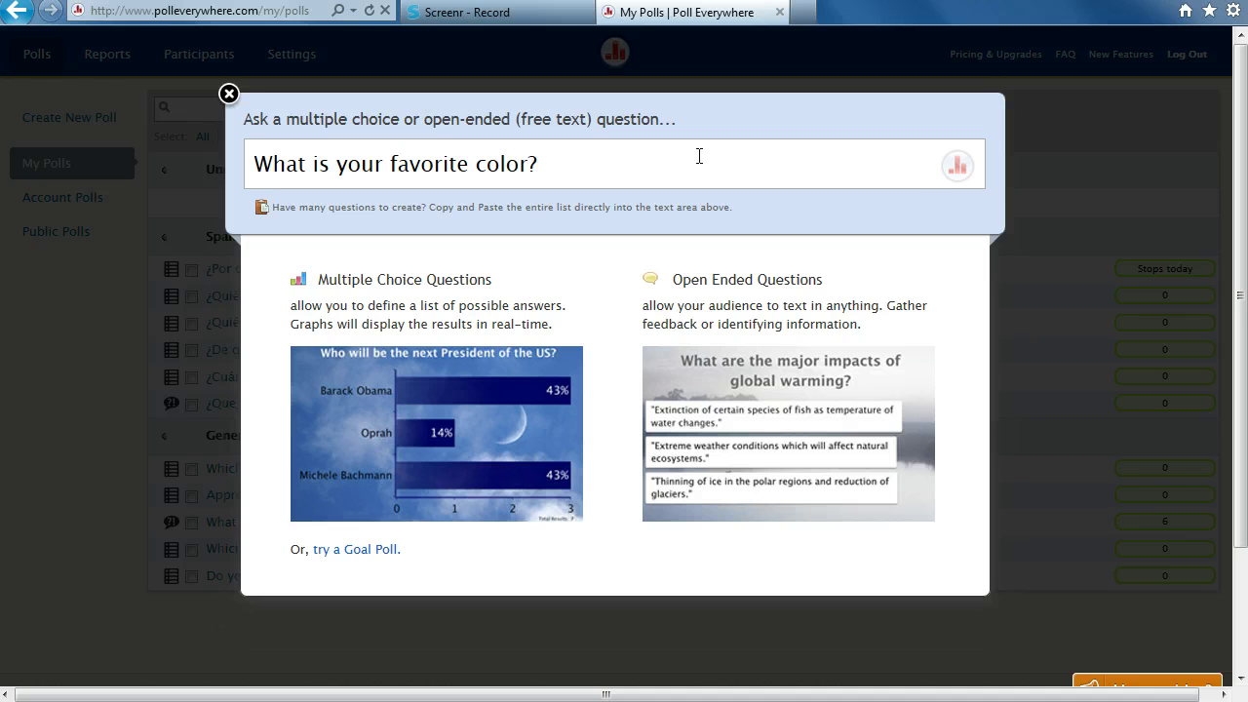
{"action": "left_click", "coordinate": [957, 166]}
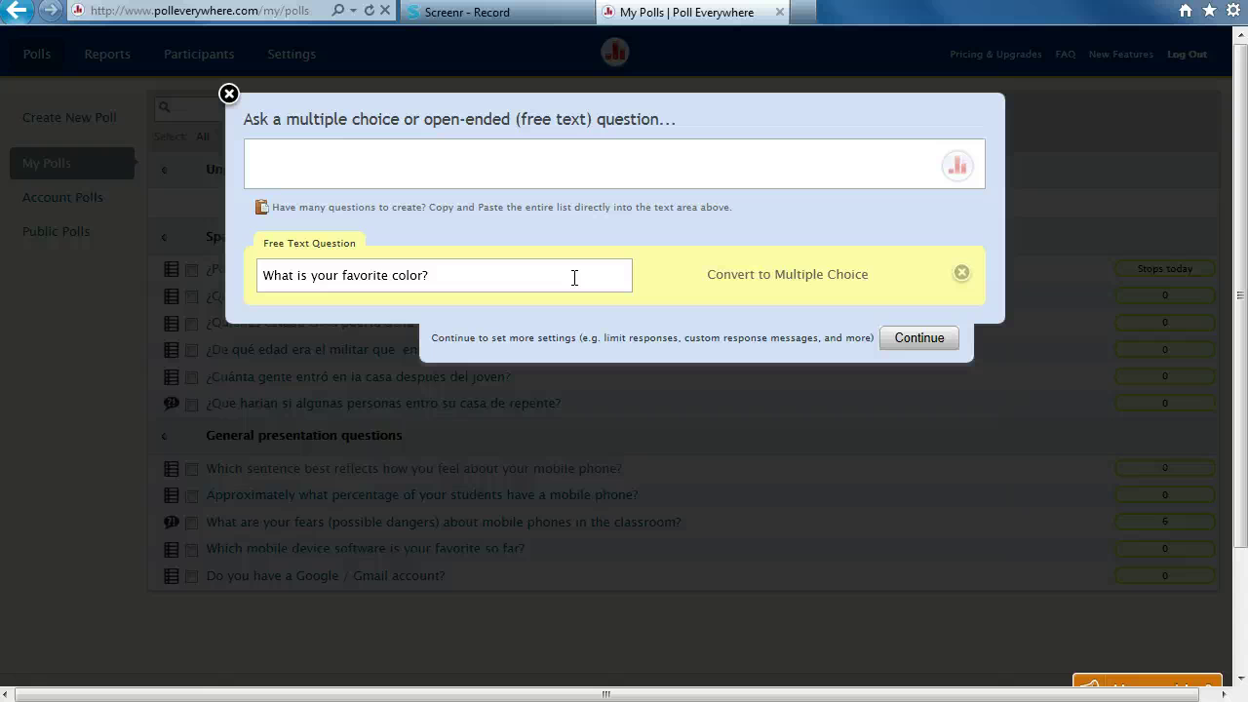
Make it multiple choice with answers Red, Yellow, Blue and Green, and save it.
{"action": "left_click", "coordinate": [722, 282]}
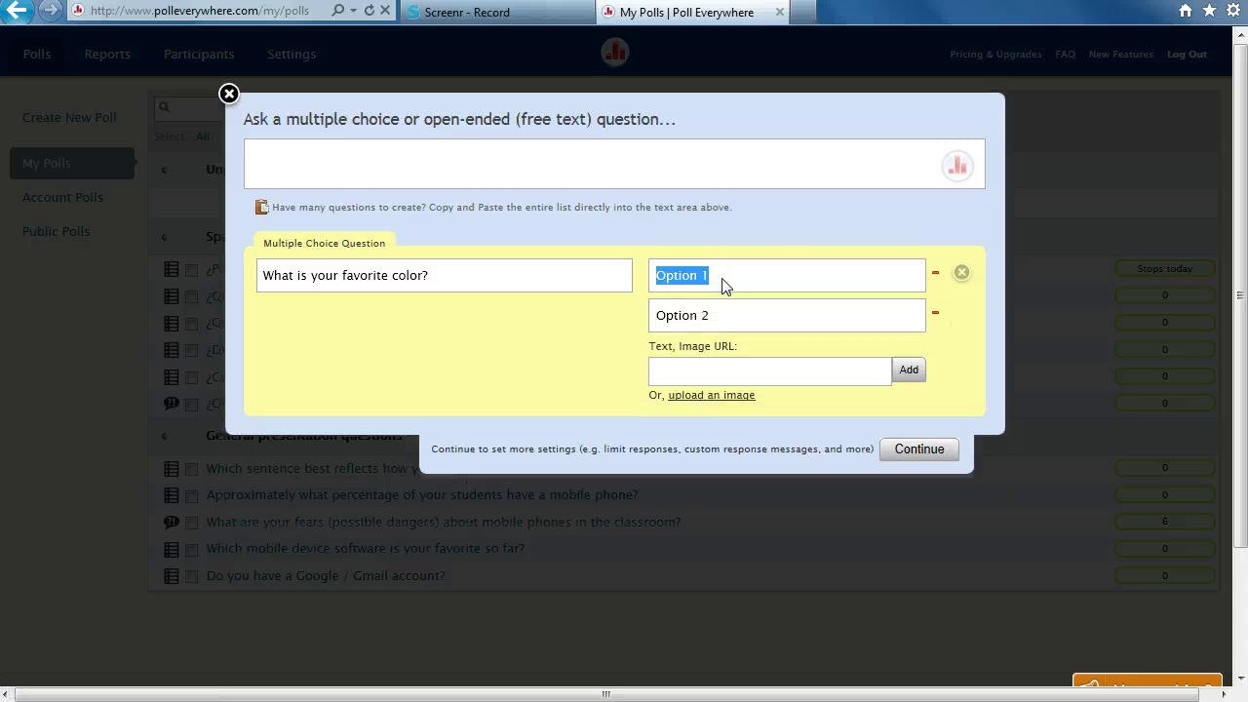
{"action": "type", "text": "Red"}
{"action": "key", "text": "Tab"}
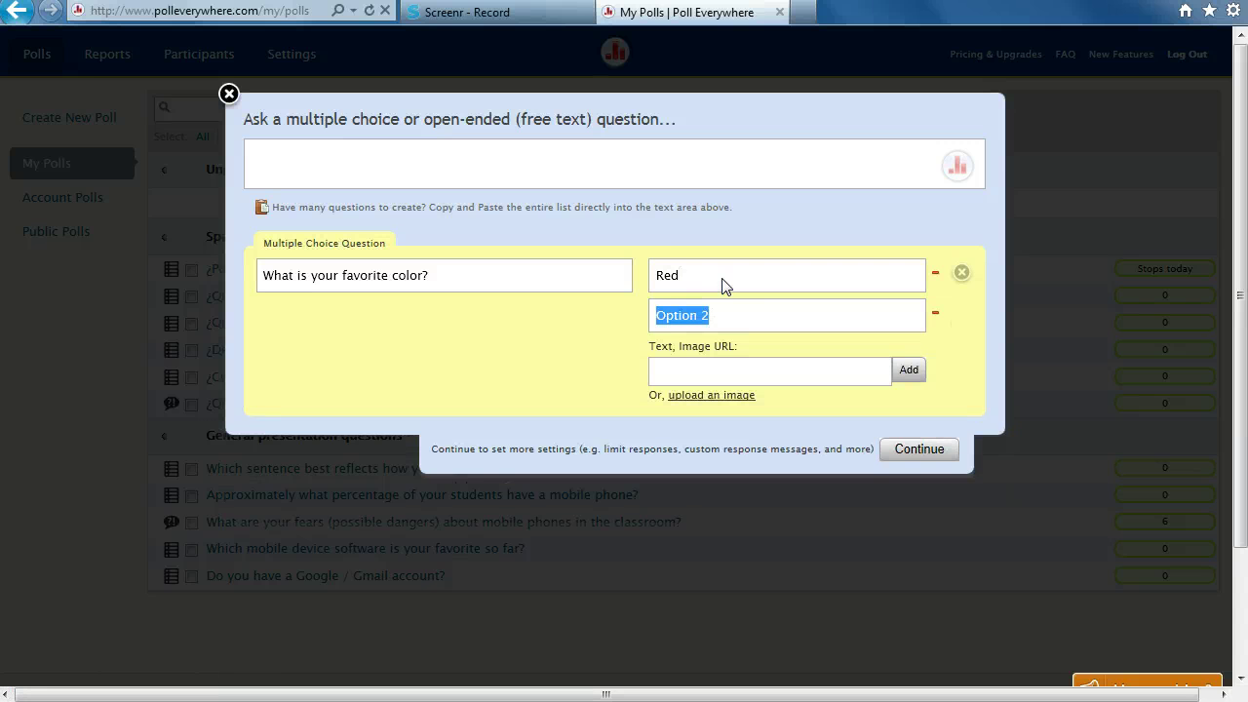
{"action": "type", "text": "Yellow"}
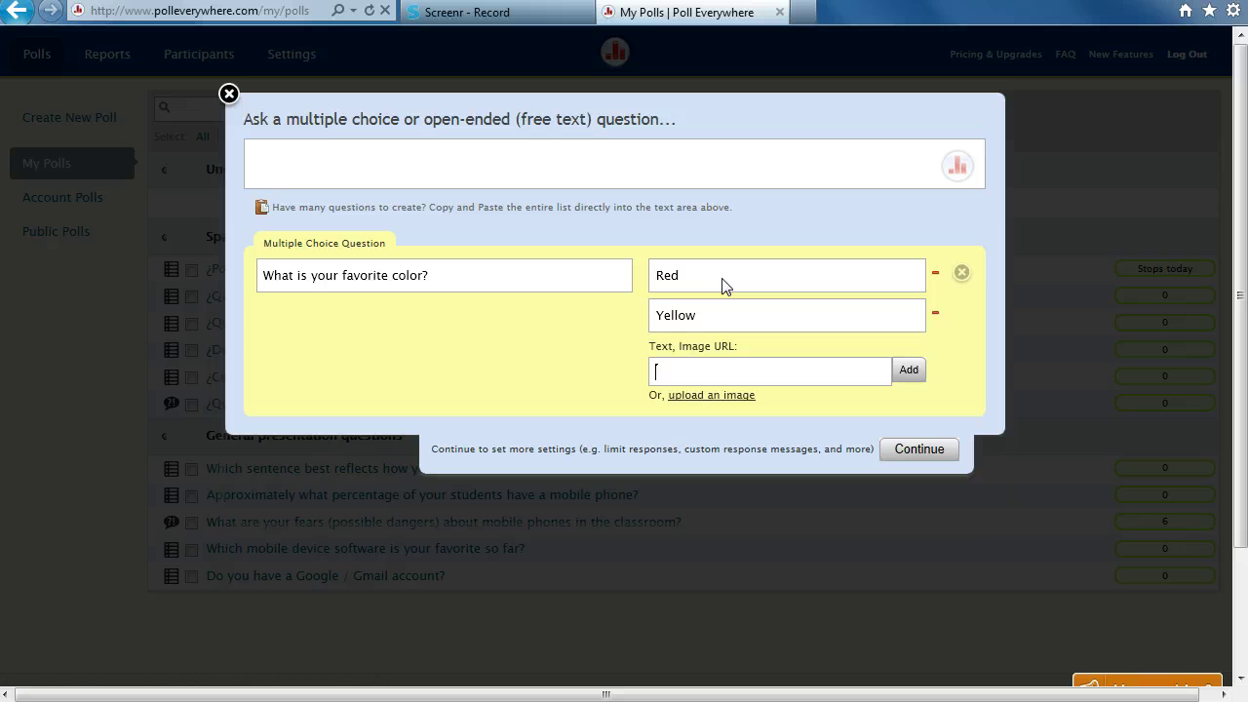
{"action": "type", "text": "Blue"}
{"action": "left_click", "coordinate": [905, 370]}
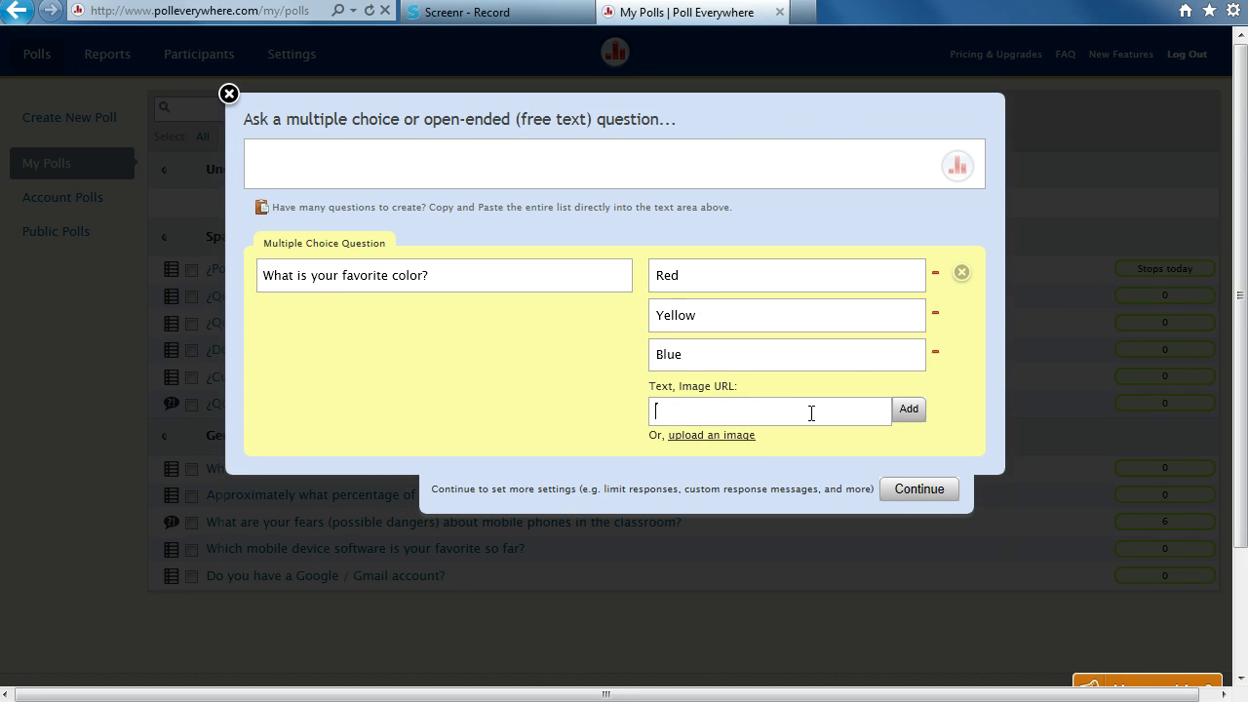
{"action": "type", "text": "Green"}
{"action": "left_click", "coordinate": [897, 410]}
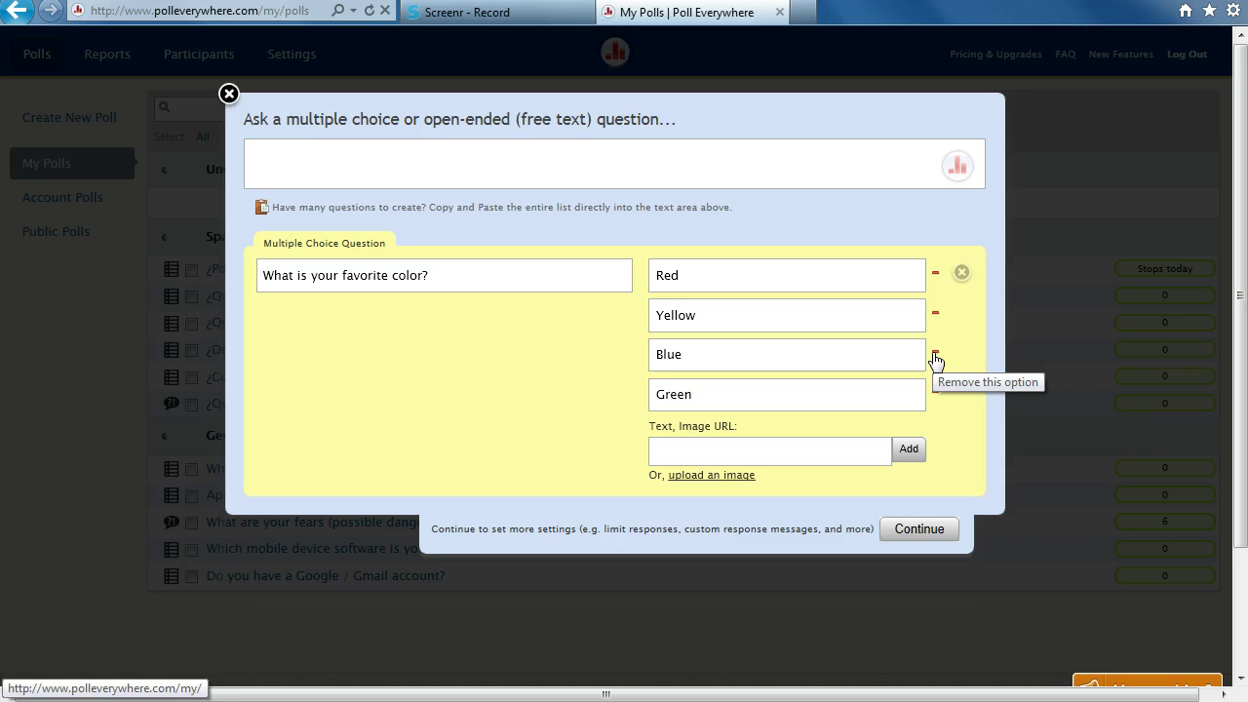
{"action": "left_click", "coordinate": [926, 528]}
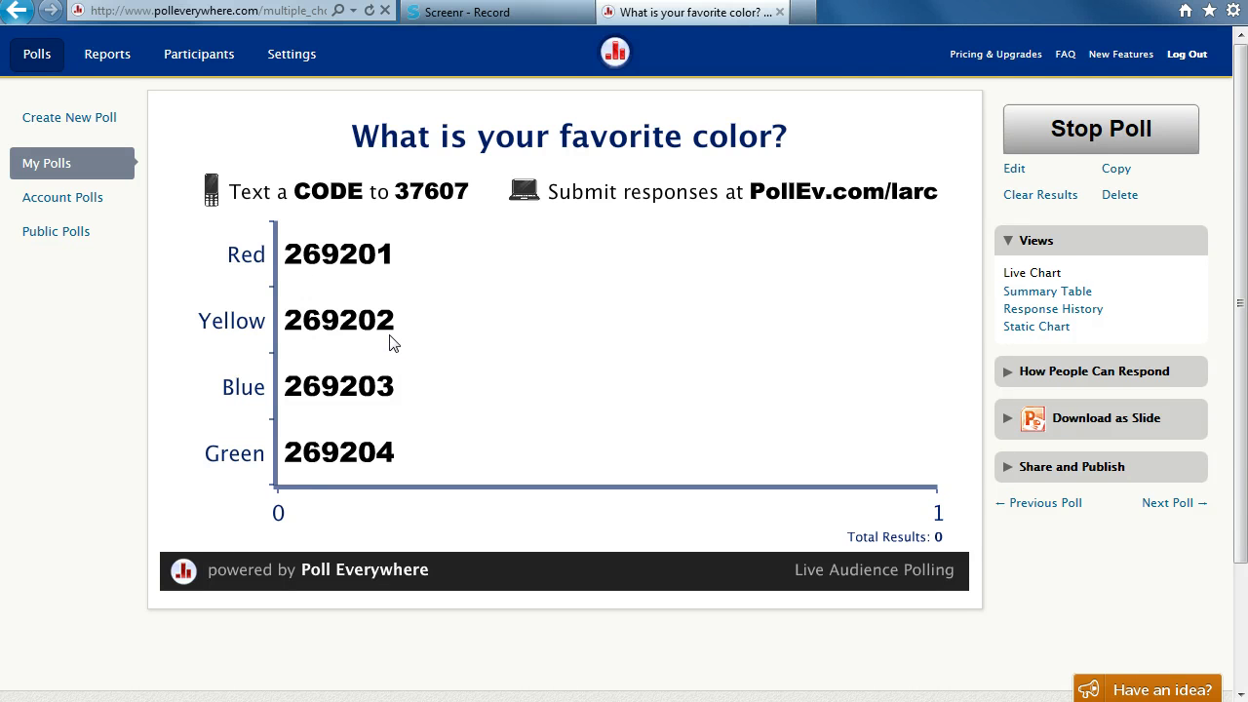
Give the color poll's chart the DCurtis theme, then open the poll for editing.
{"action": "mouse_move", "coordinate": [904, 233]}
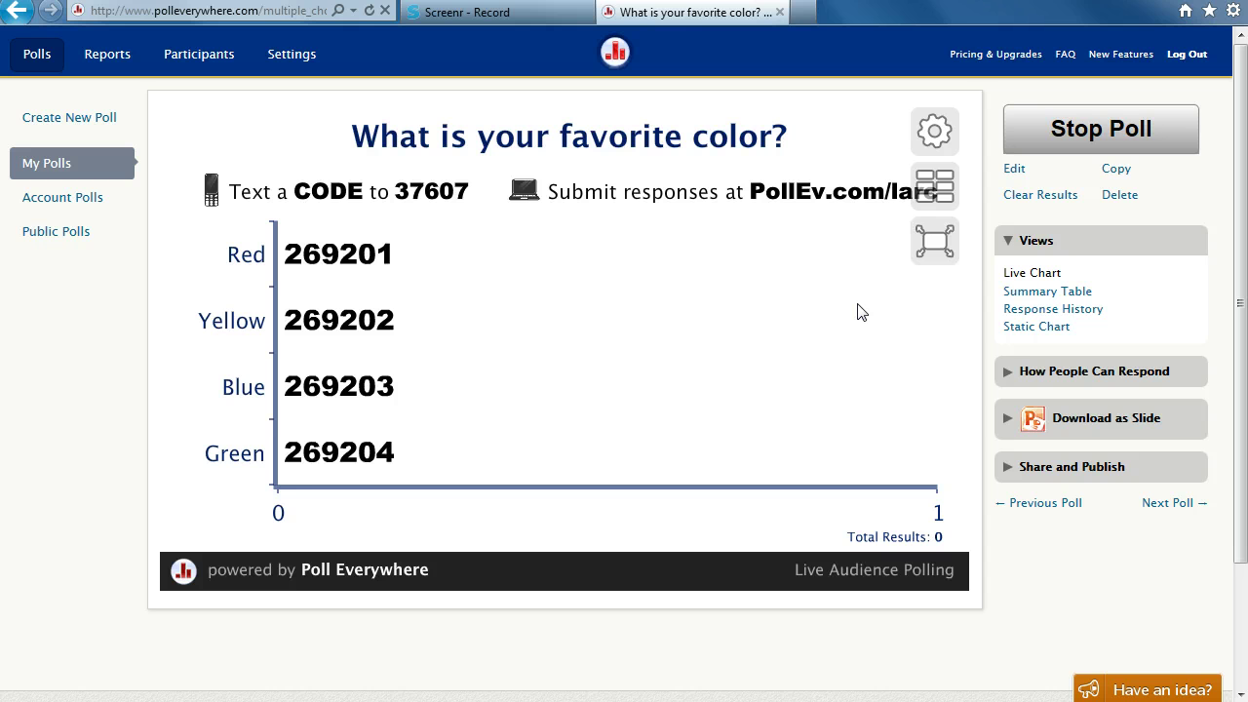
{"action": "left_click", "coordinate": [933, 135]}
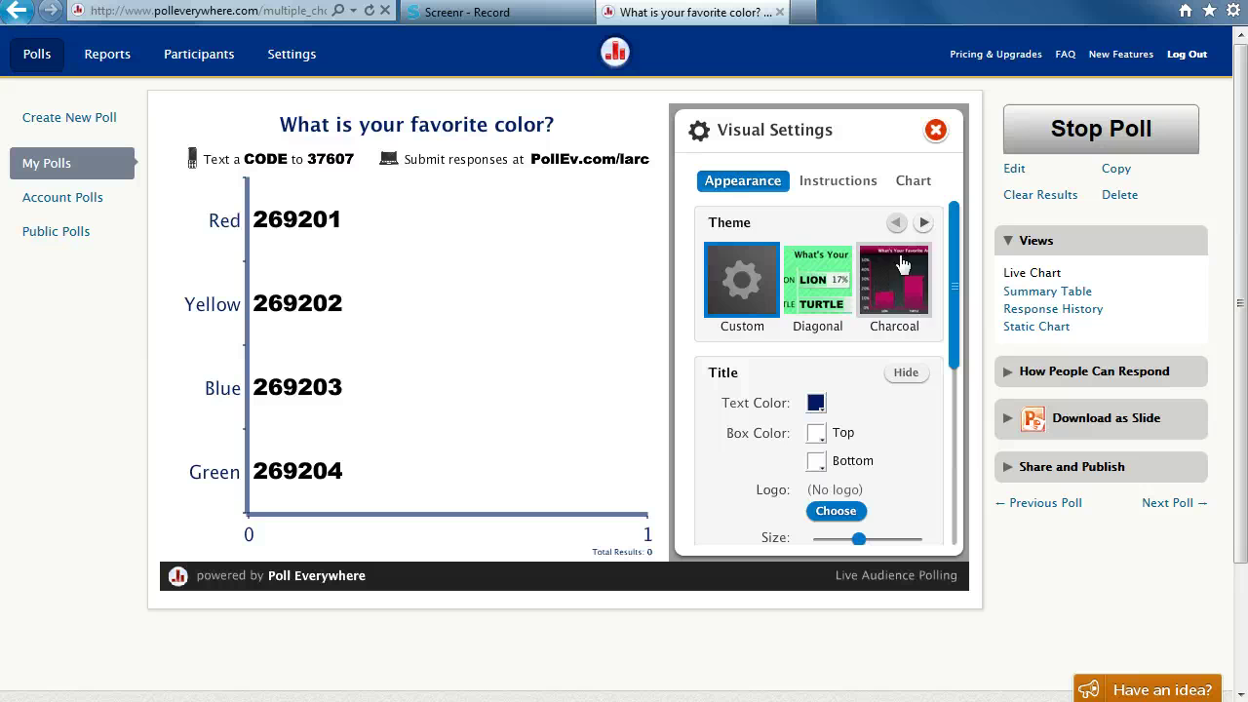
{"action": "left_click", "coordinate": [924, 224]}
{"action": "left_click", "coordinate": [922, 224]}
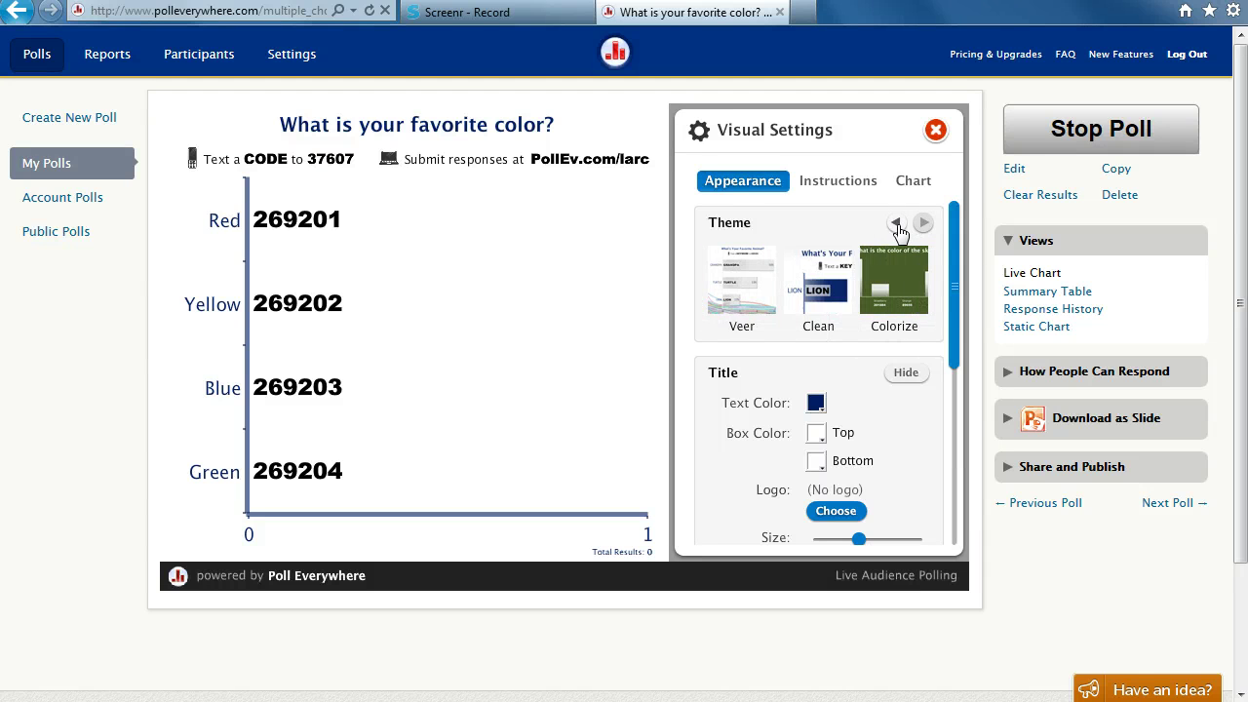
{"action": "left_click", "coordinate": [897, 225]}
{"action": "left_click", "coordinate": [889, 279]}
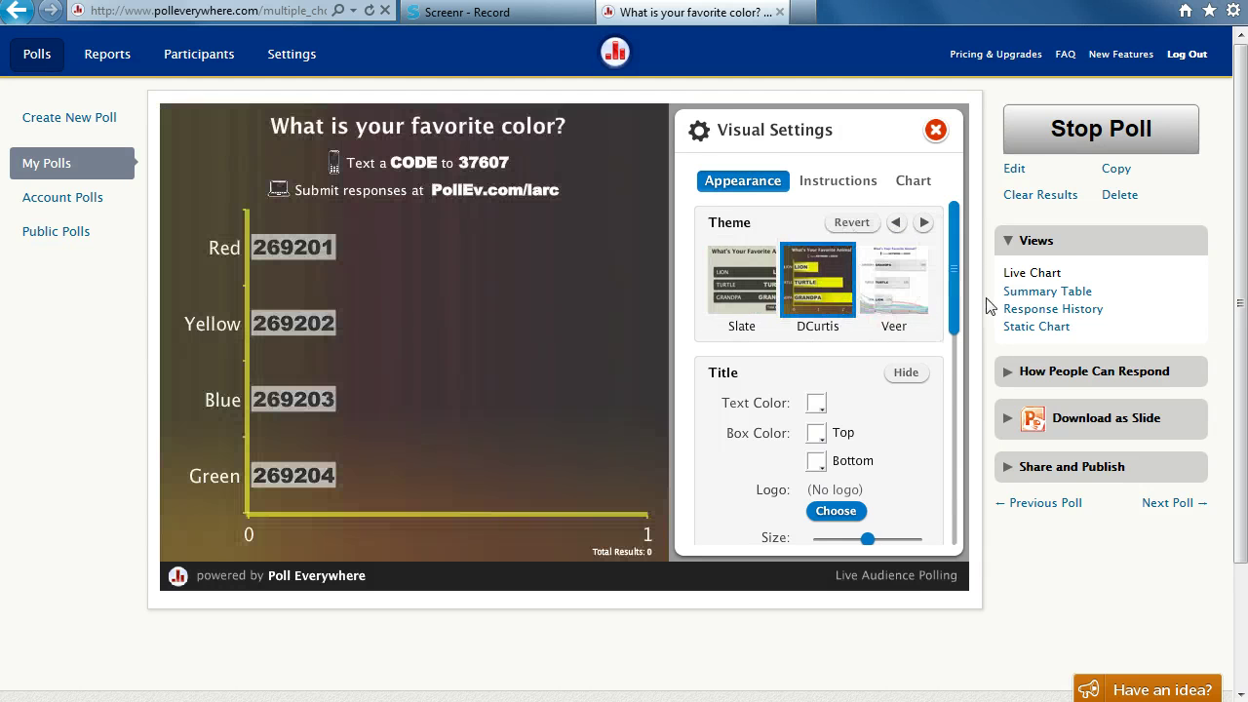
{"action": "left_click", "coordinate": [934, 130]}
{"action": "left_click", "coordinate": [1014, 169]}
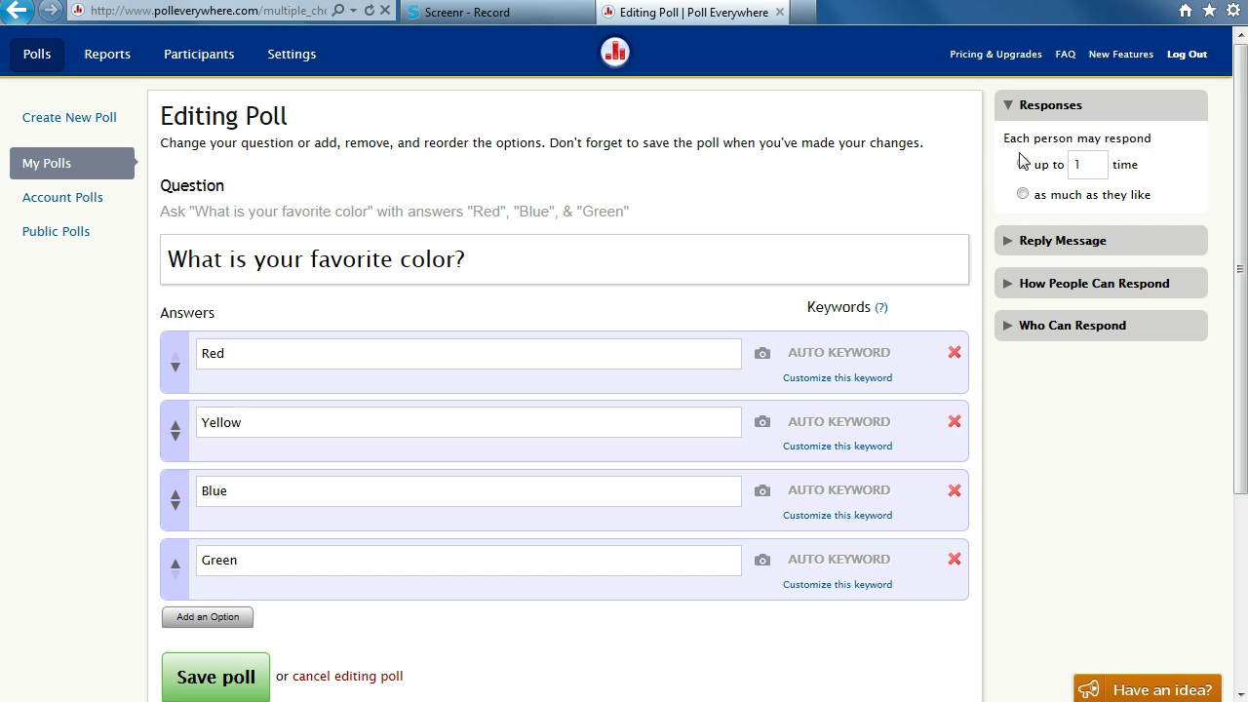
Limit responses to 3 per person and save the poll.
{"action": "double_click", "coordinate": [1084, 169]}
{"action": "type", "text": "3"}
{"action": "left_click", "coordinate": [245, 682]}
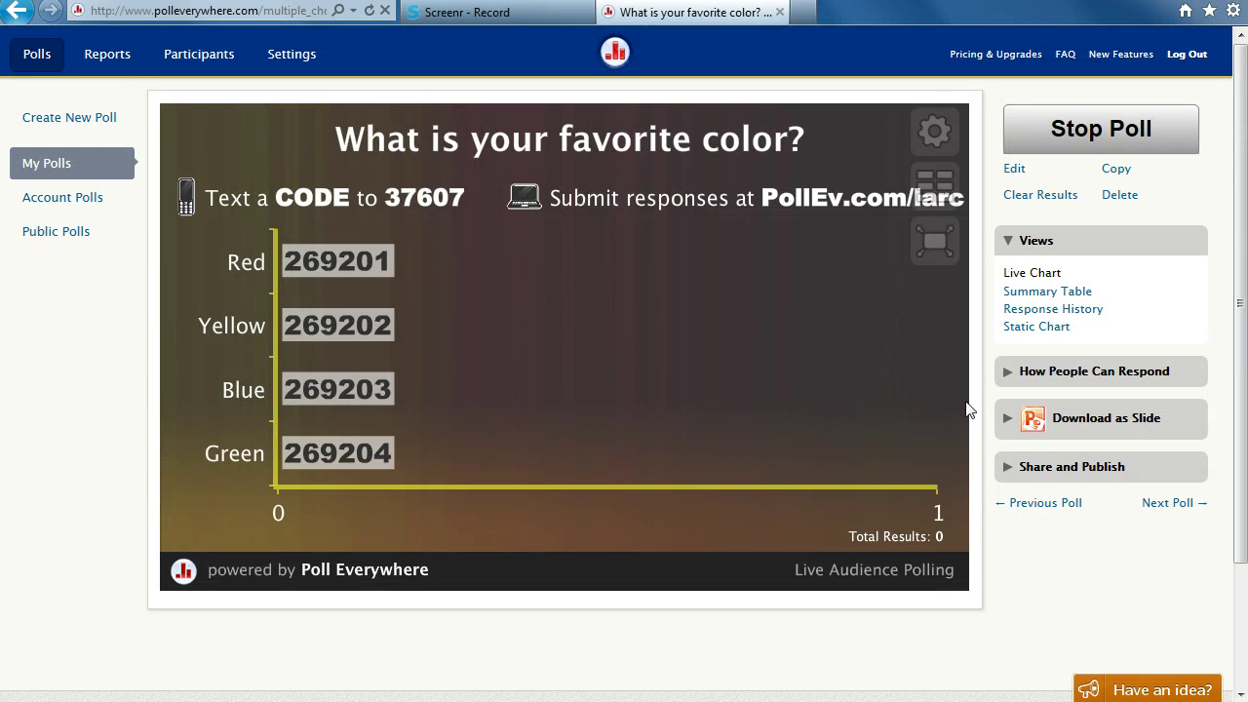
Turn off responding through the private link and from web devices.
{"action": "left_click", "coordinate": [1009, 375]}
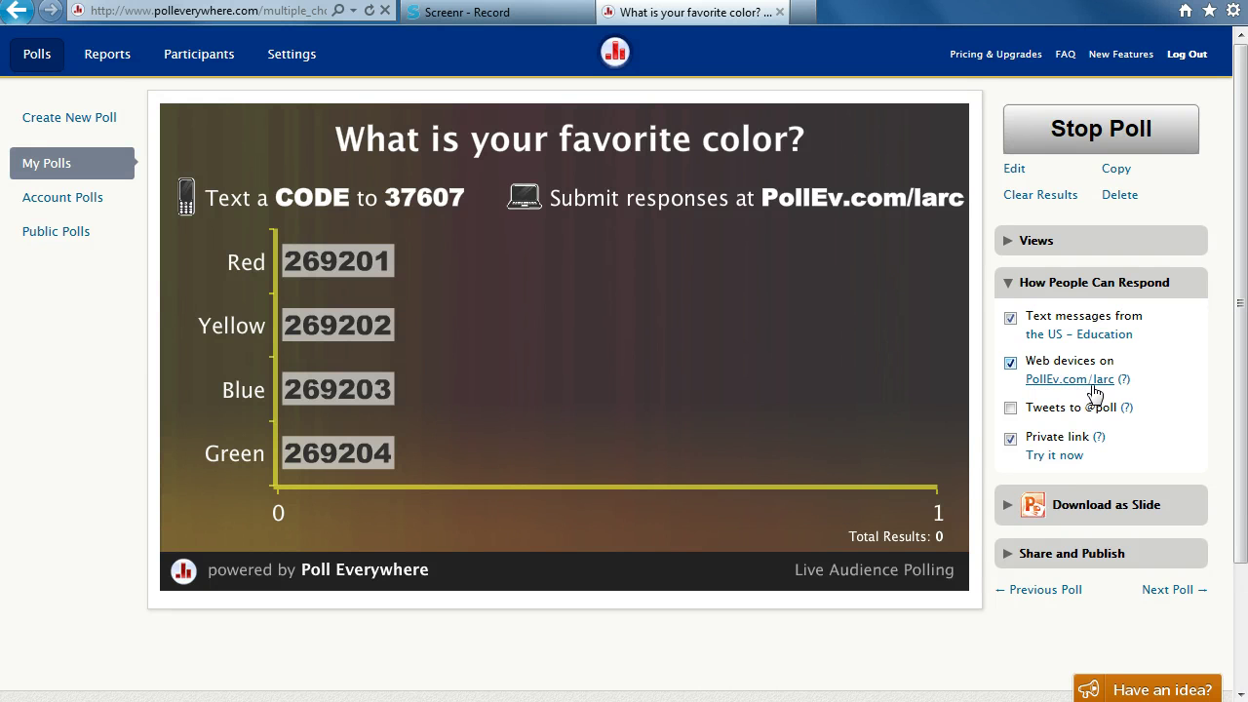
{"action": "left_click", "coordinate": [1010, 439]}
{"action": "left_click", "coordinate": [1010, 363]}
Review the live chart link and Download as Slide options, then return to My Polls.
{"action": "left_click", "coordinate": [1011, 555]}
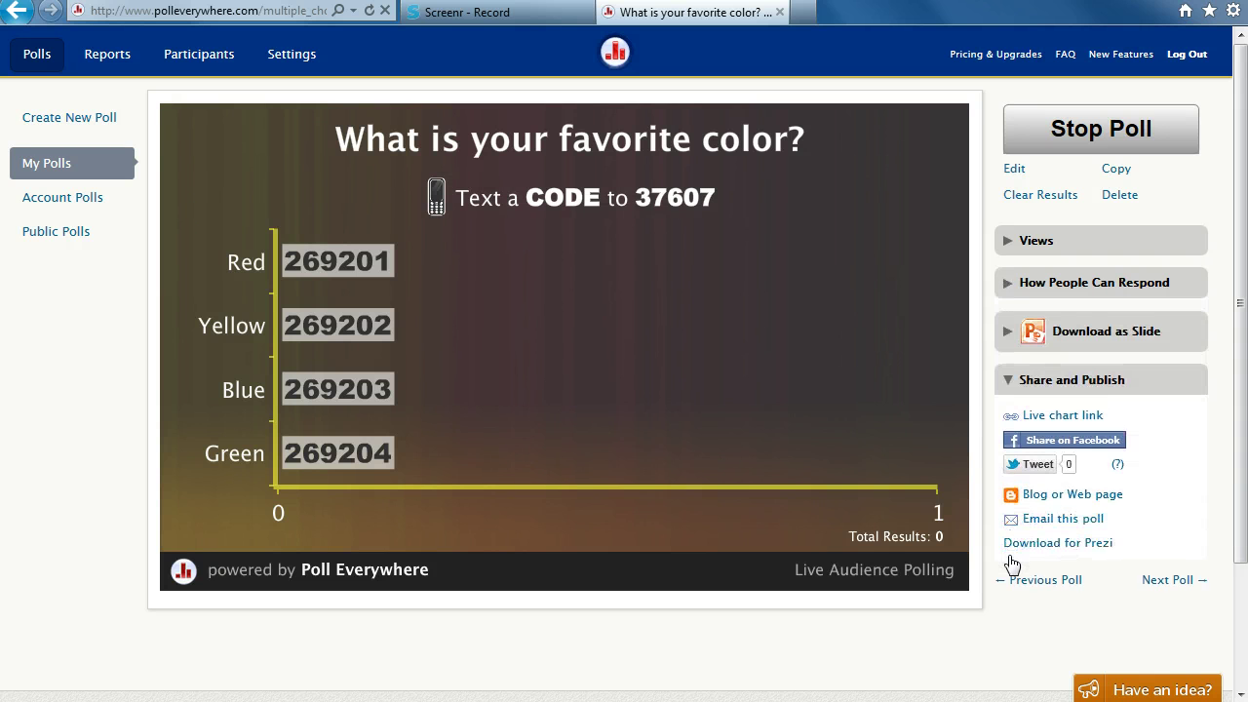
{"action": "left_click", "coordinate": [1076, 423]}
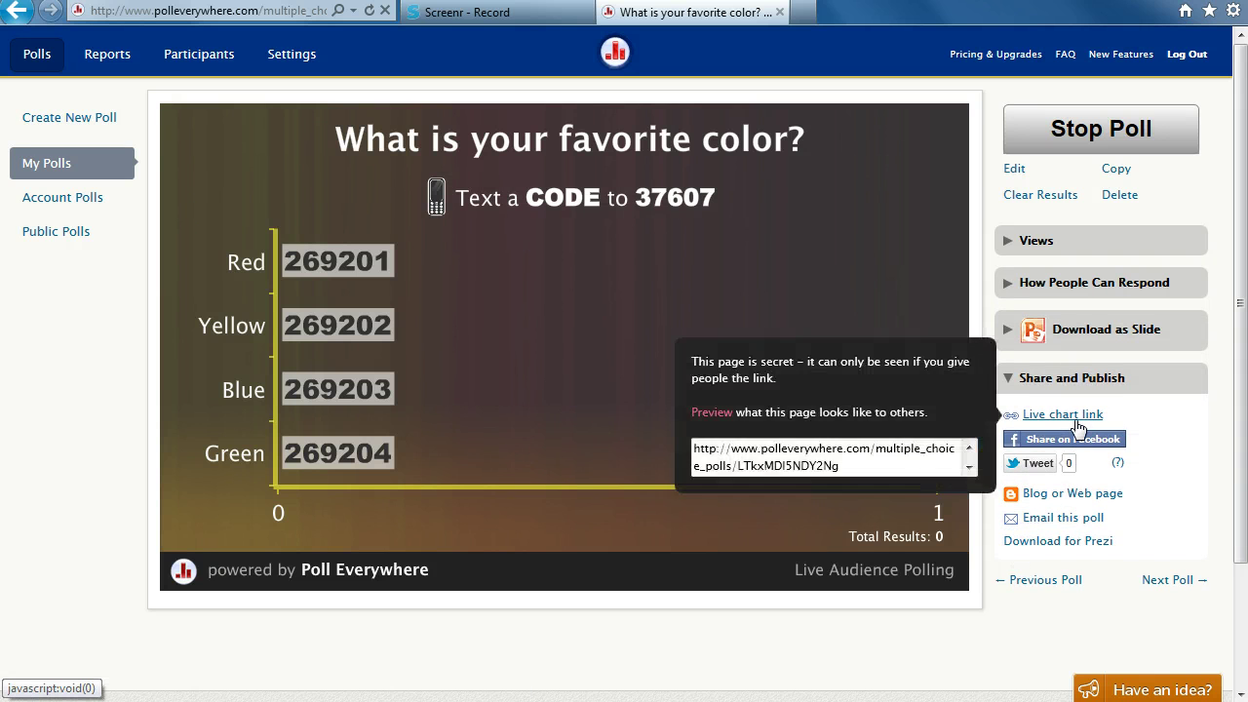
{"action": "left_click", "coordinate": [1076, 495]}
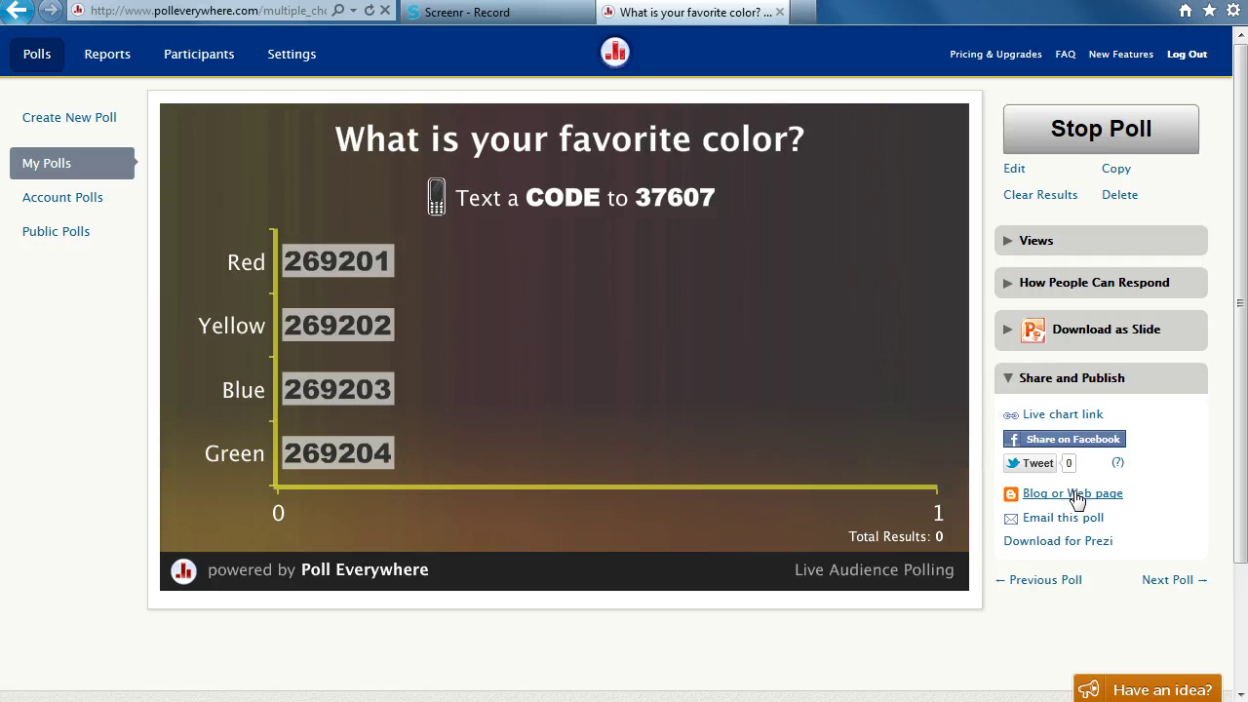
{"action": "left_click", "coordinate": [1007, 339]}
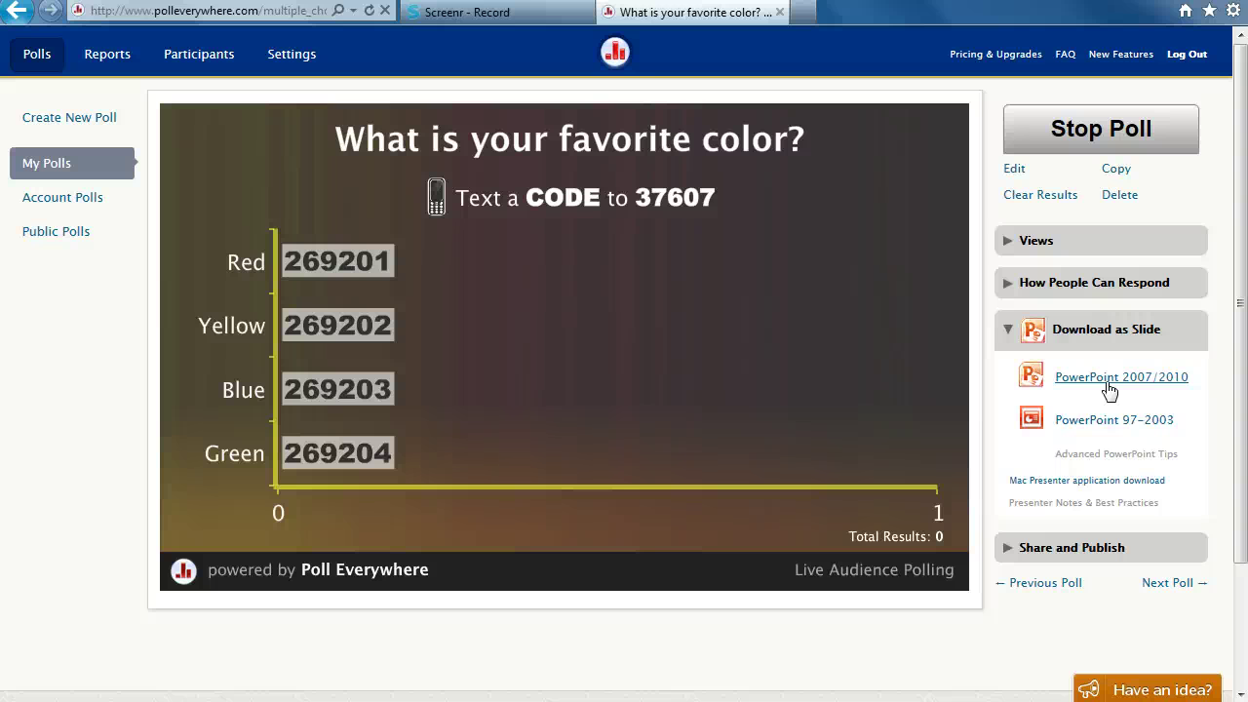
{"action": "left_click", "coordinate": [28, 165]}
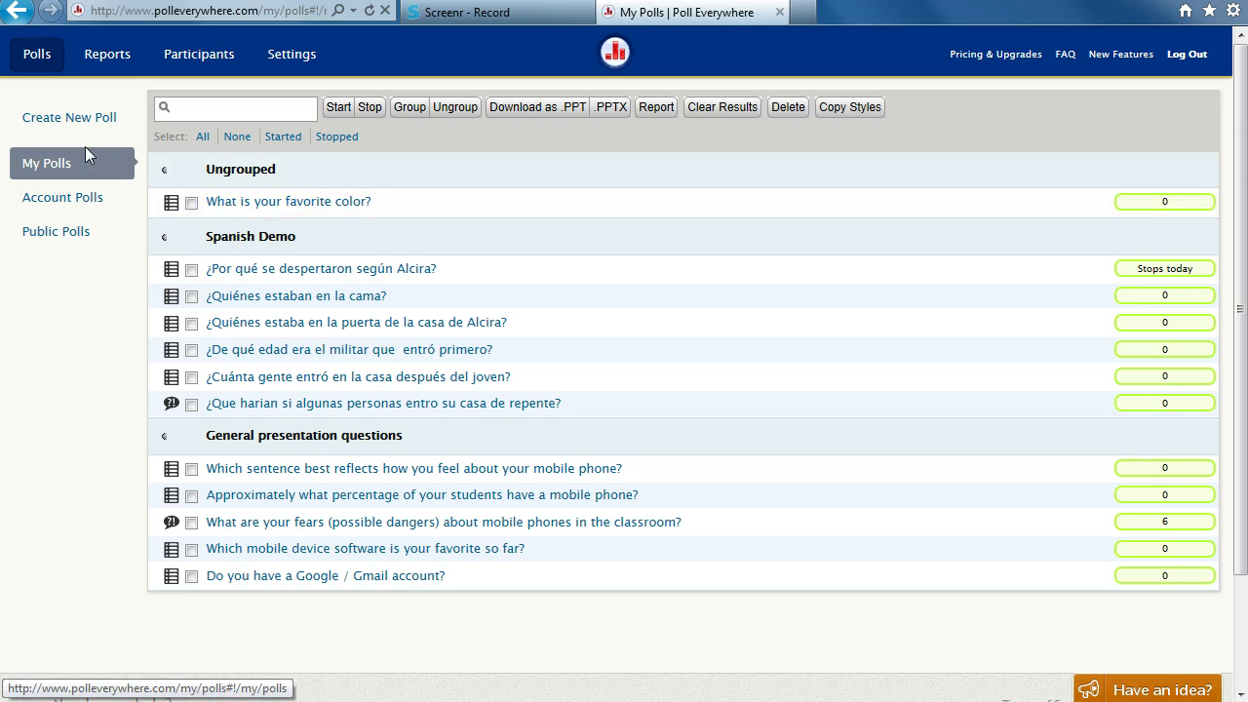
Create a free-text poll asking 'What is your favorite animal?'.
{"action": "left_click", "coordinate": [70, 117]}
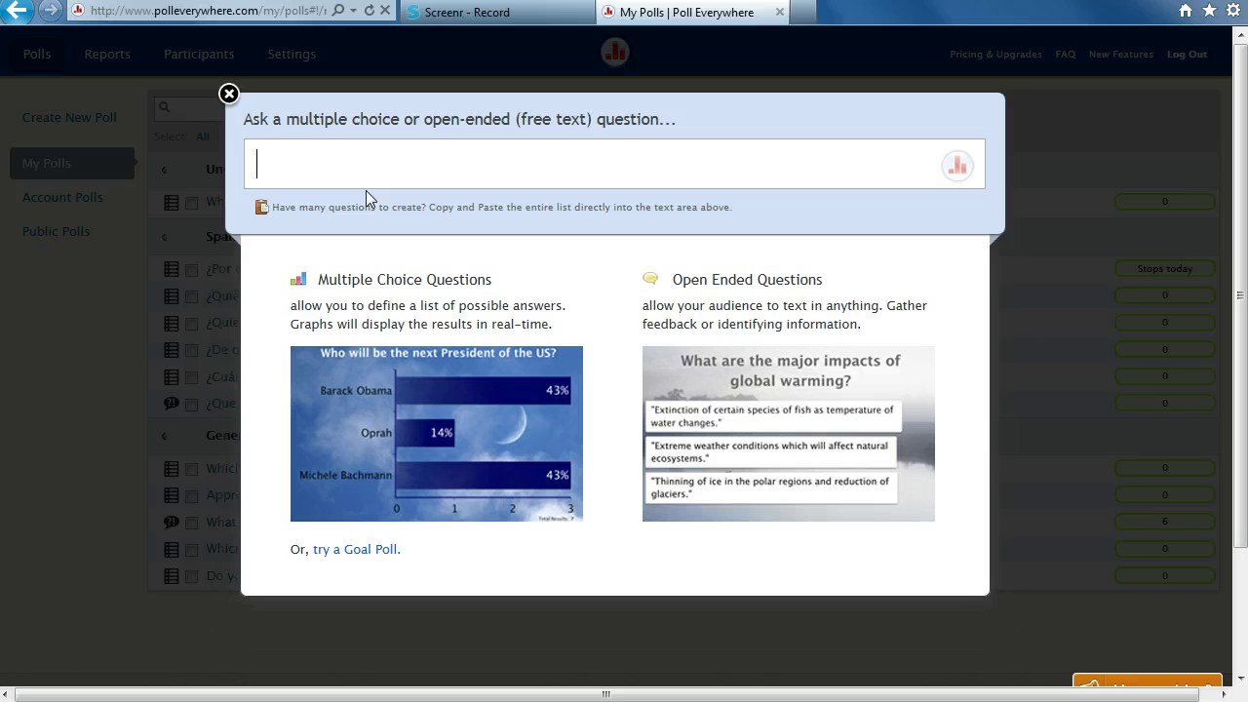
{"action": "type", "text": "What is your favorite anui"}
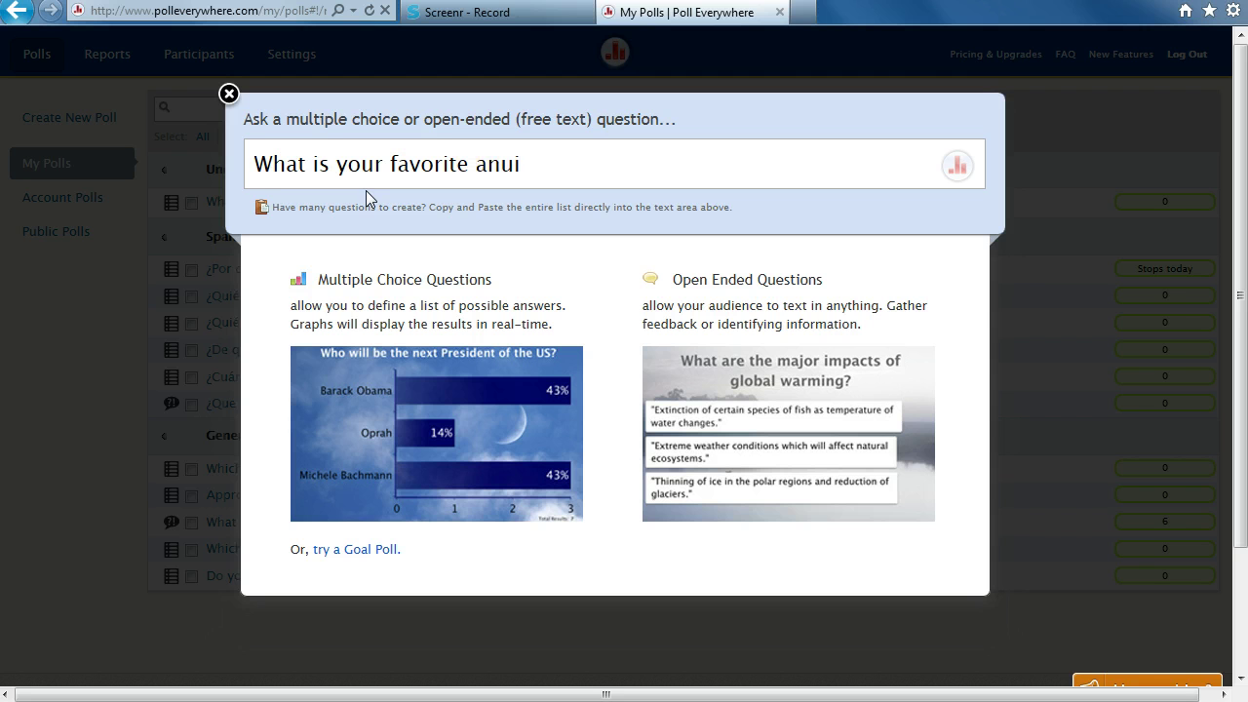
{"action": "key", "text": "BackSpace"}
{"action": "key", "text": "BackSpace"}
{"action": "type", "text": "imal?"}
{"action": "left_click", "coordinate": [954, 167]}
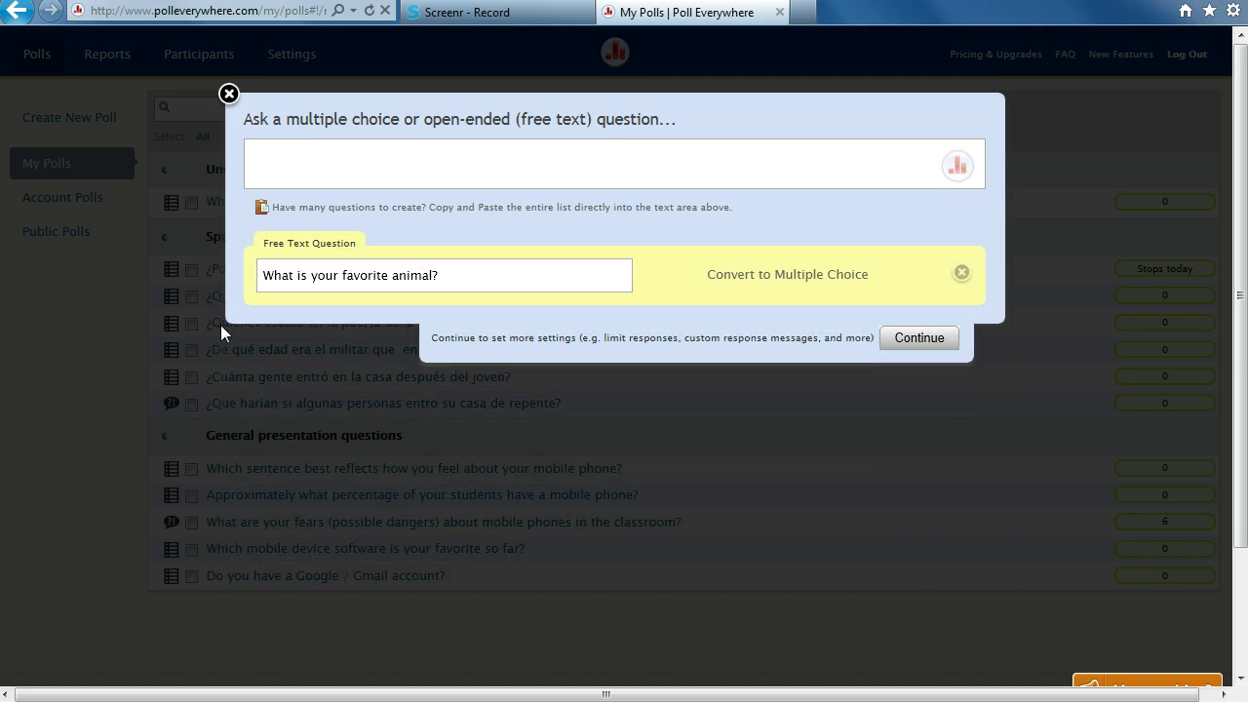
{"action": "left_click", "coordinate": [908, 343]}
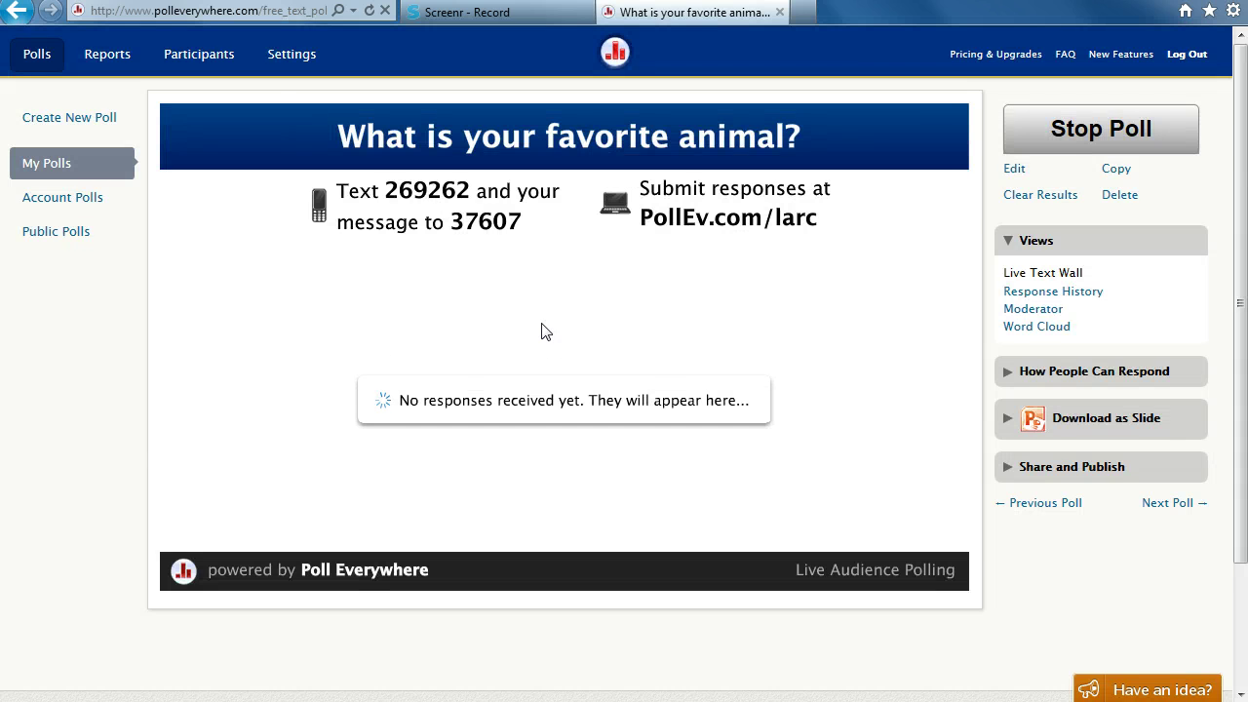
Apply the black Ticker theme to the animal poll's display.
{"action": "left_click", "coordinate": [951, 126]}
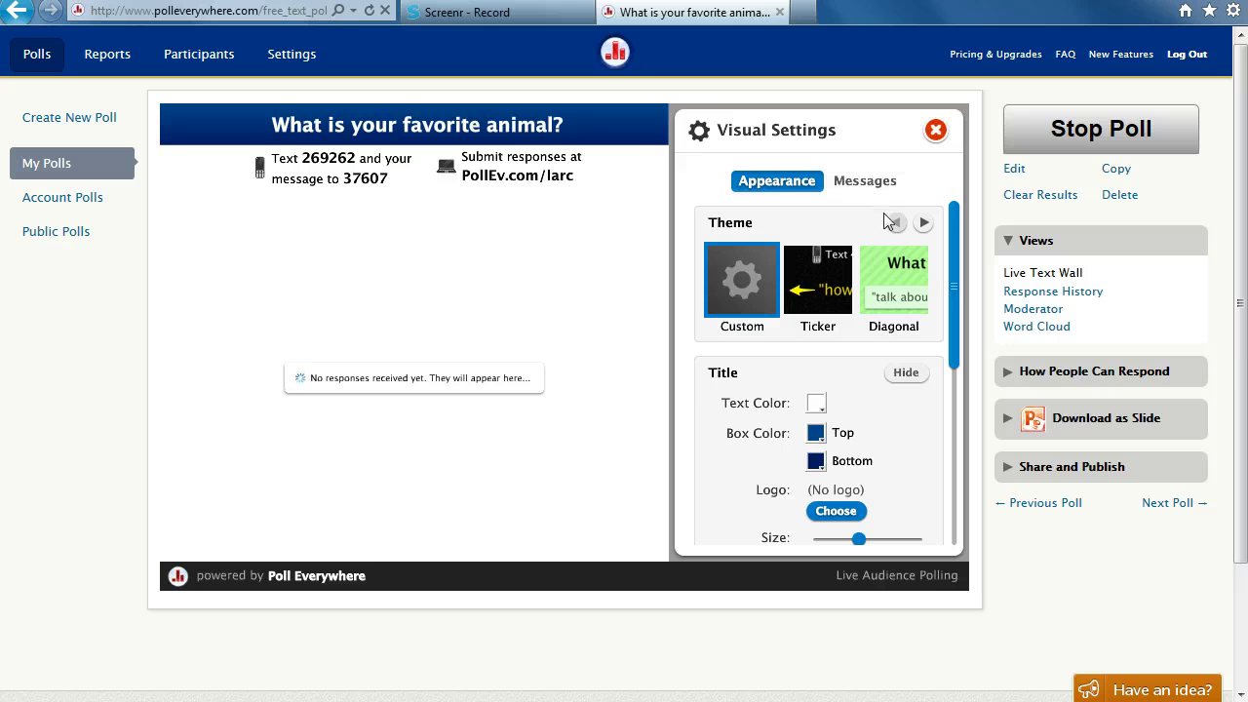
{"action": "left_click", "coordinate": [849, 293]}
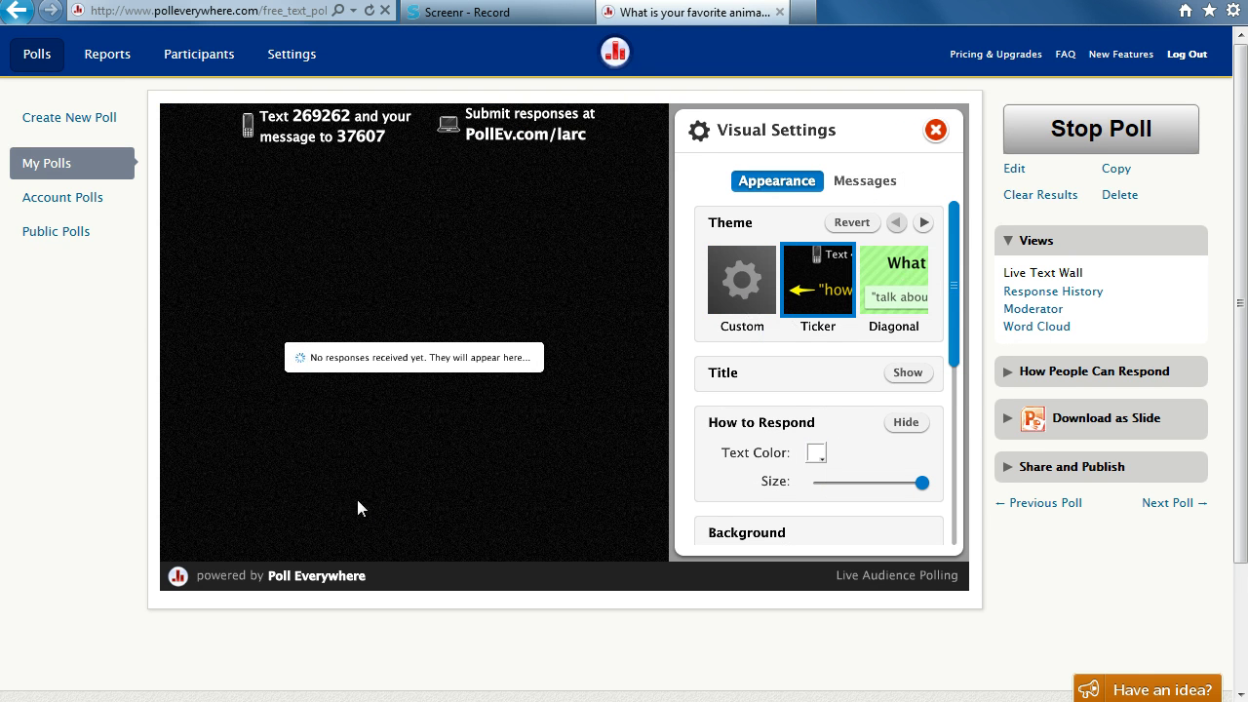
{"action": "left_click", "coordinate": [934, 129]}
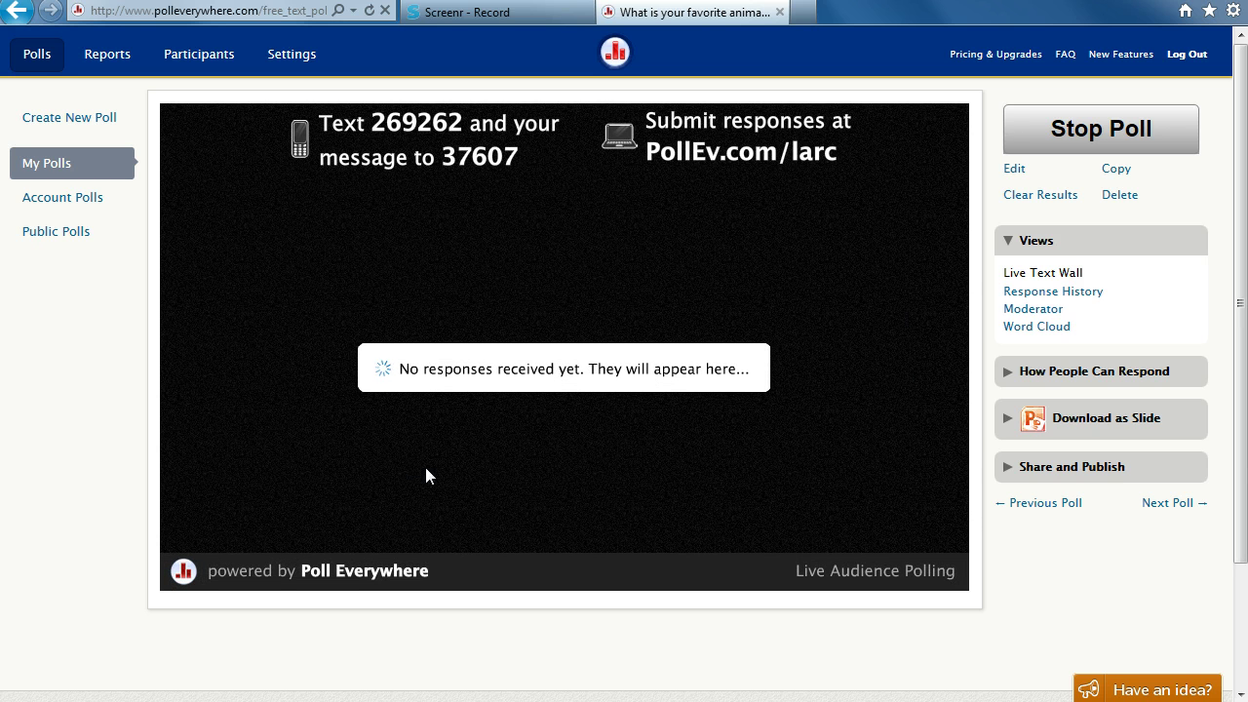
Group the favorite color and favorite animal polls into a new group.
{"action": "left_click", "coordinate": [39, 133]}
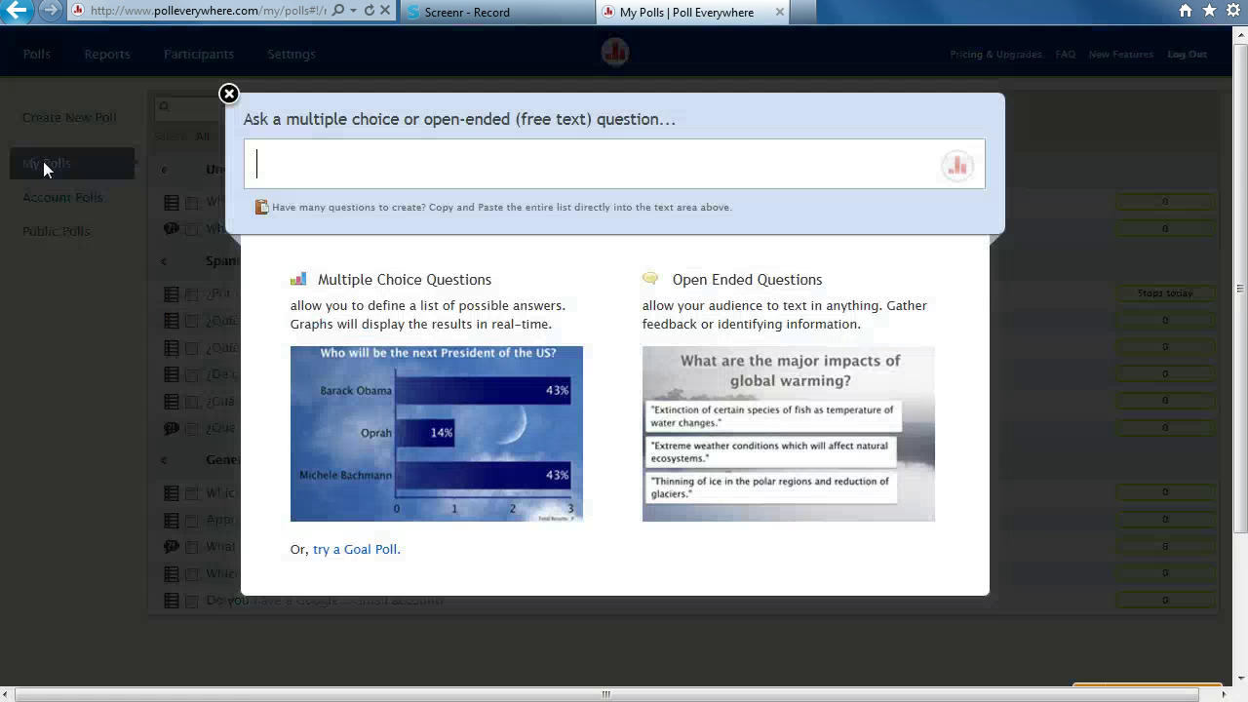
{"action": "left_click", "coordinate": [44, 163]}
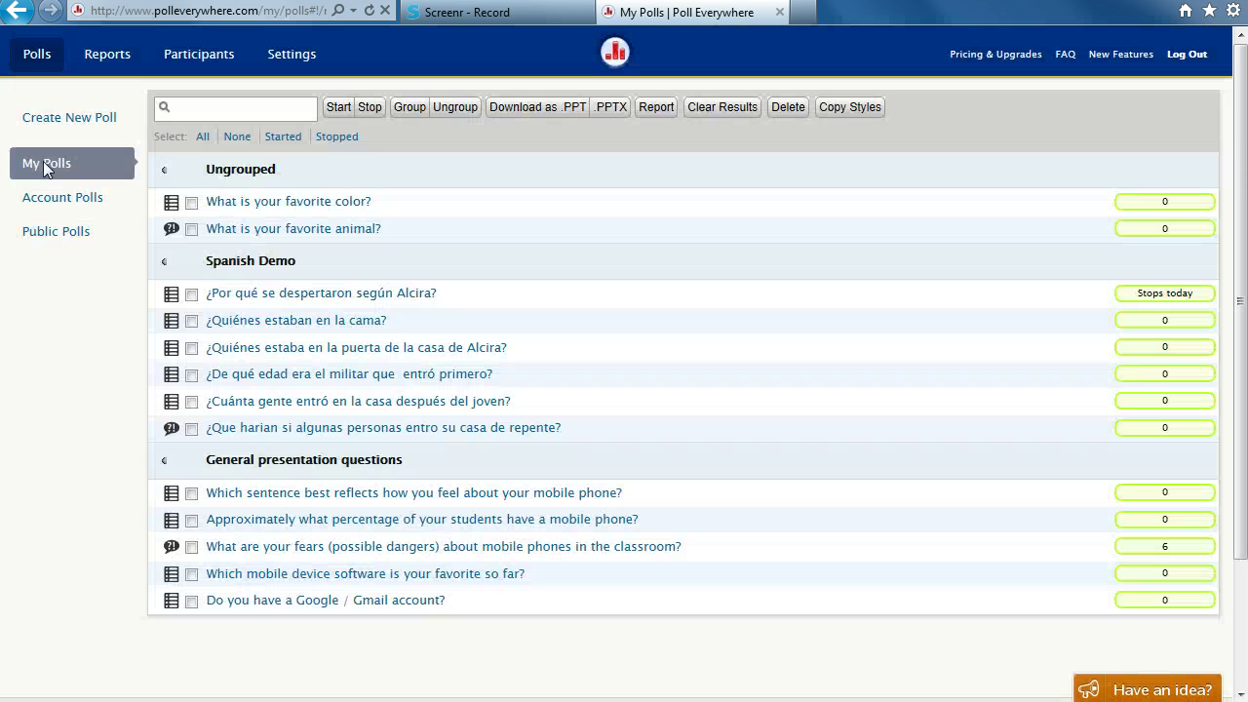
{"action": "left_click", "coordinate": [191, 202]}
{"action": "left_click", "coordinate": [190, 229]}
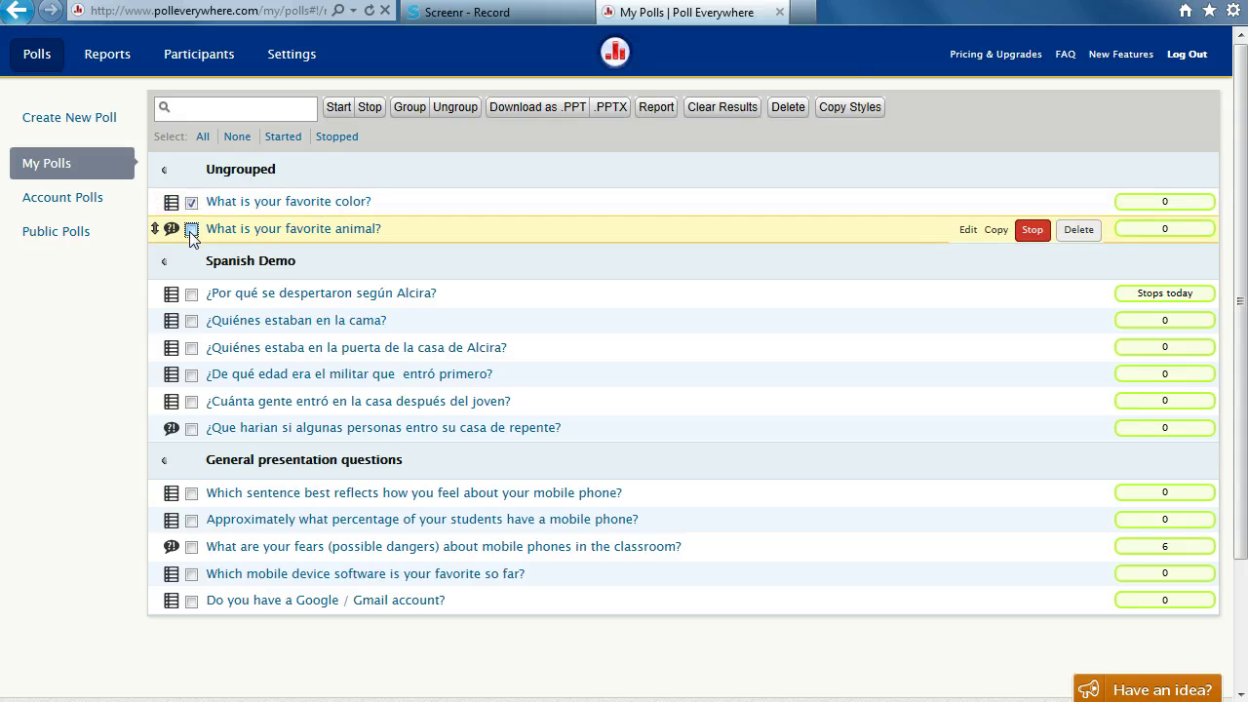
{"action": "left_click", "coordinate": [407, 107]}
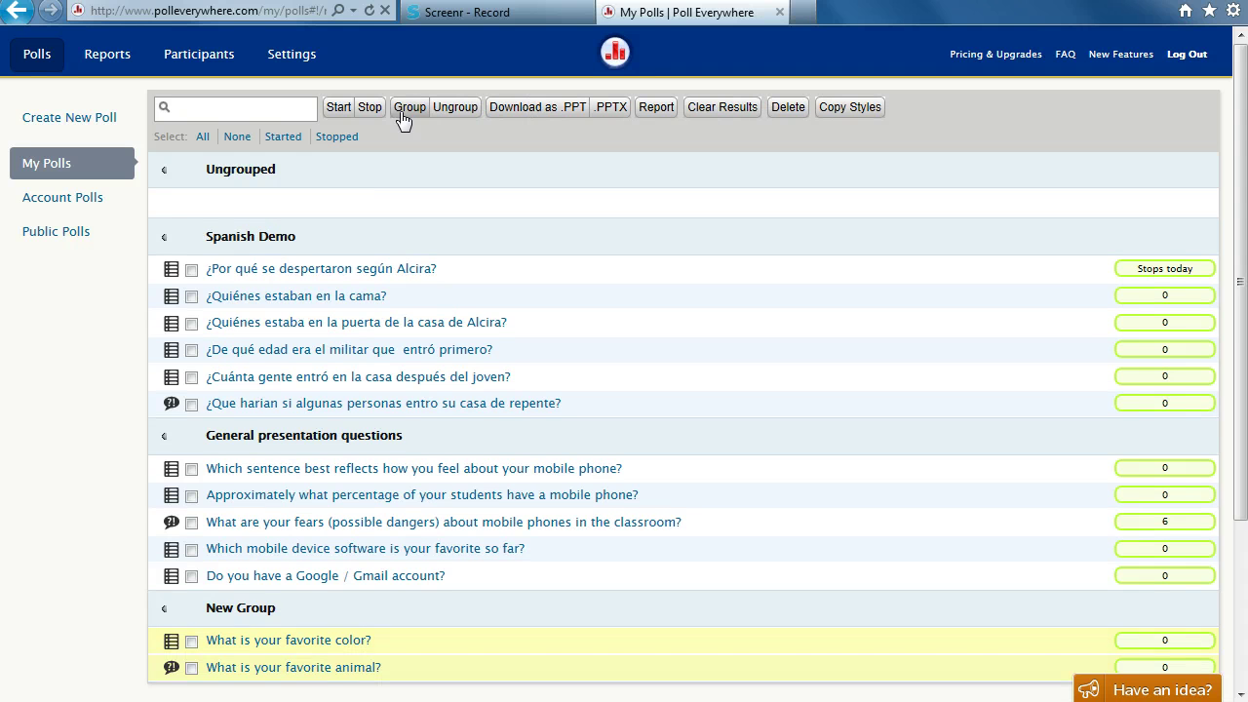
Rename the new group to 'Sample 1' and save.
{"action": "left_click", "coordinate": [314, 604]}
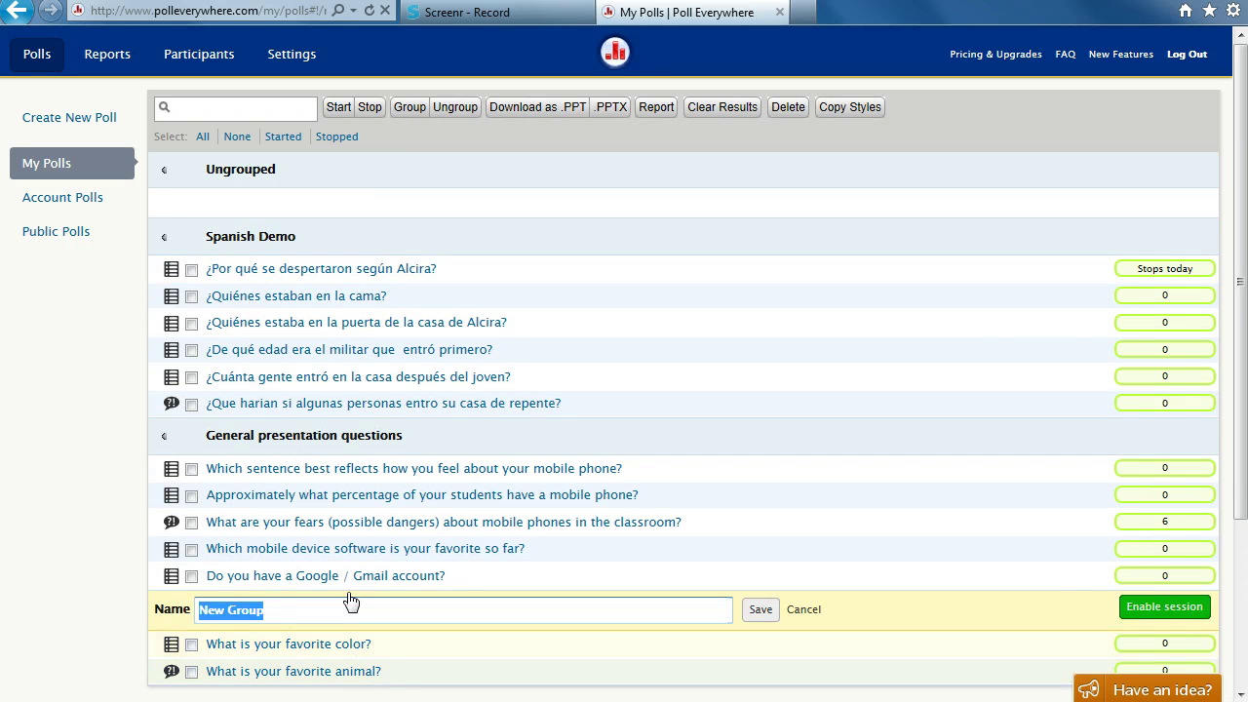
{"action": "type", "text": "Sample 1"}
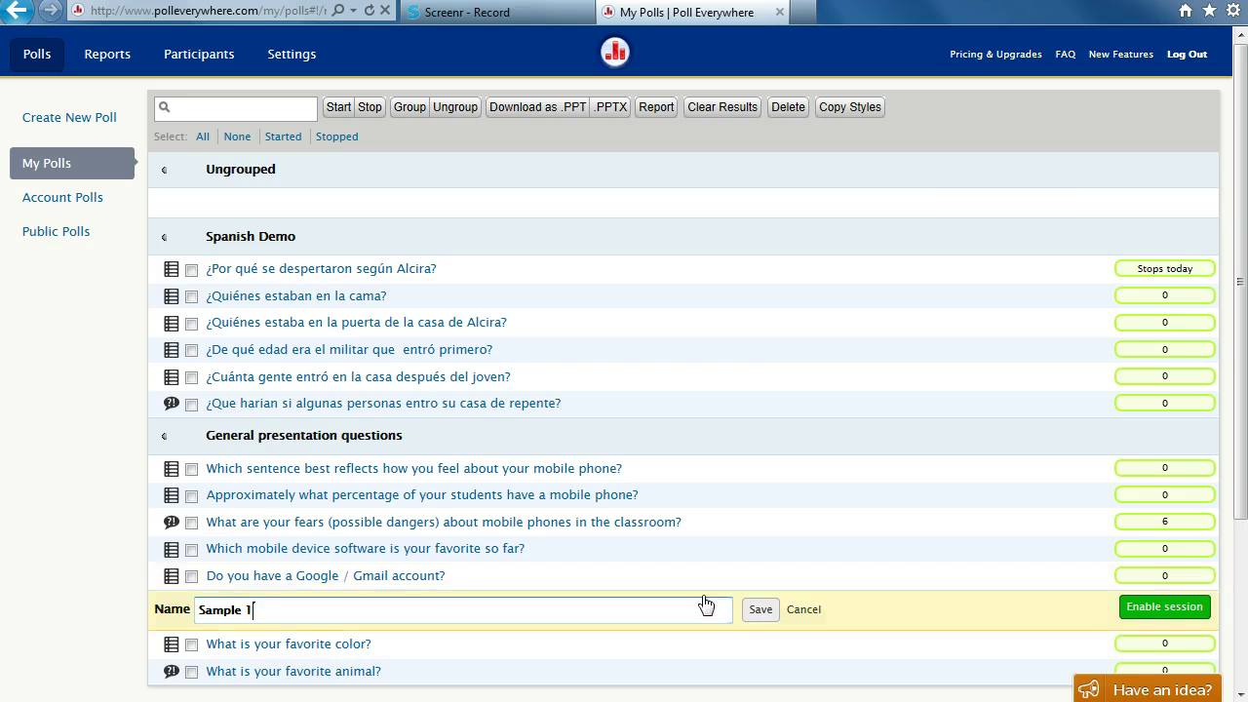
{"action": "left_click", "coordinate": [752, 610]}
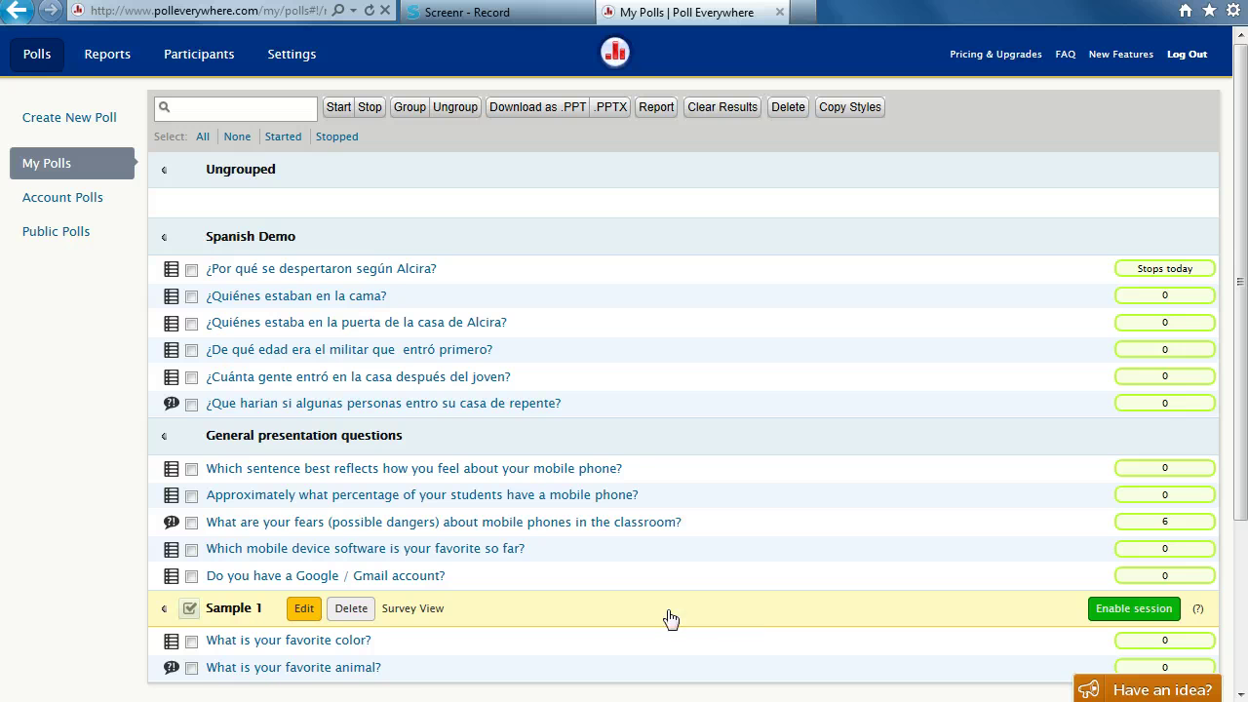
Enable and confirm a shared session for the Sample 1 group.
{"action": "left_click", "coordinate": [191, 642]}
{"action": "left_click", "coordinate": [191, 668]}
{"action": "left_click", "coordinate": [191, 642]}
{"action": "left_click", "coordinate": [191, 668]}
{"action": "left_click", "coordinate": [1133, 608]}
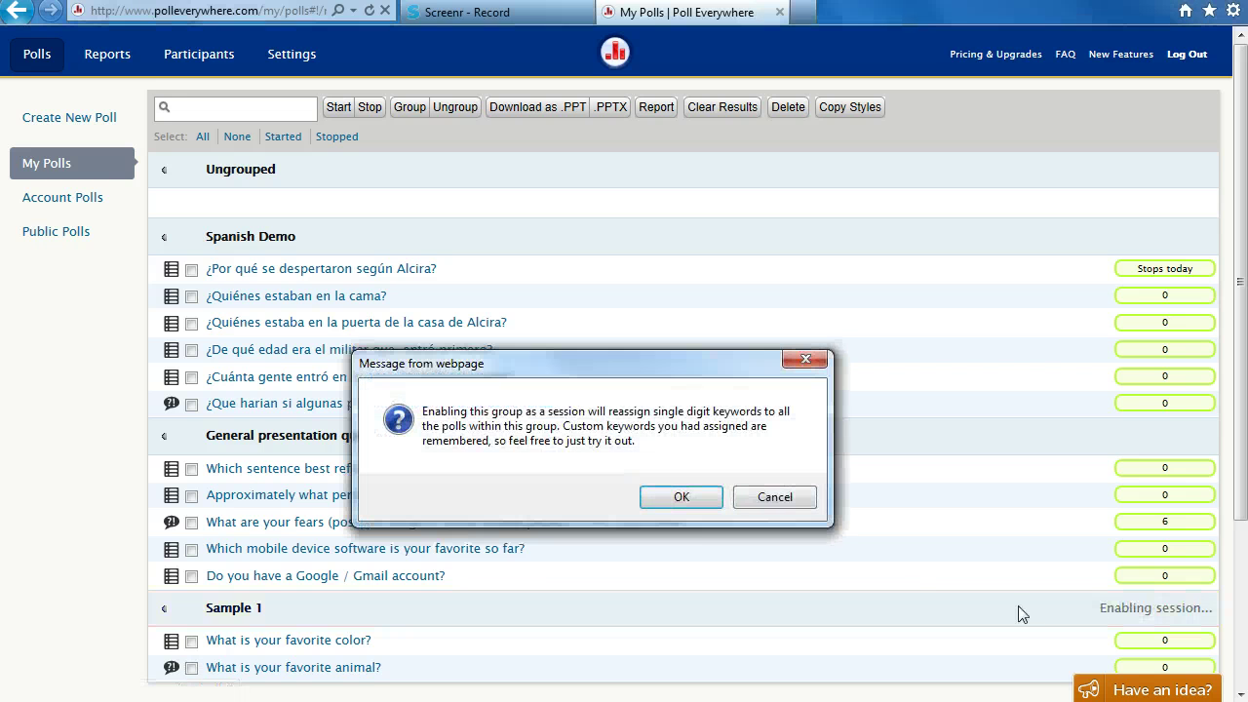
{"action": "left_click", "coordinate": [680, 498]}
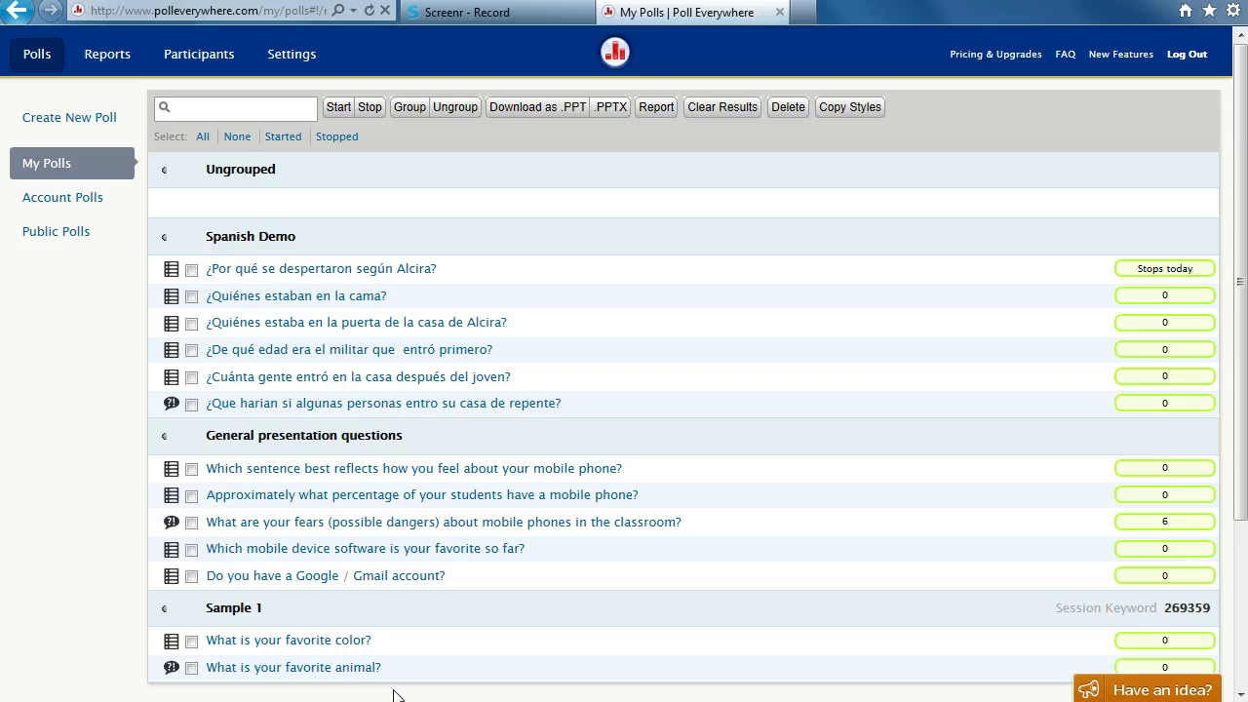